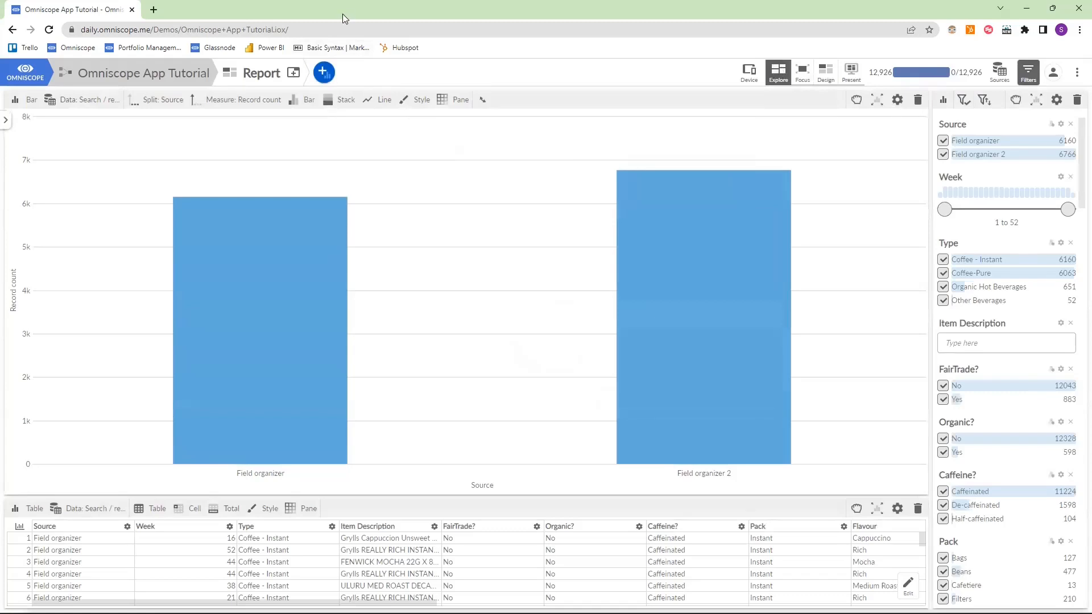
Find the Map view and add it to the report above the bar chart
{"action": "left_click", "coordinate": [329, 77]}
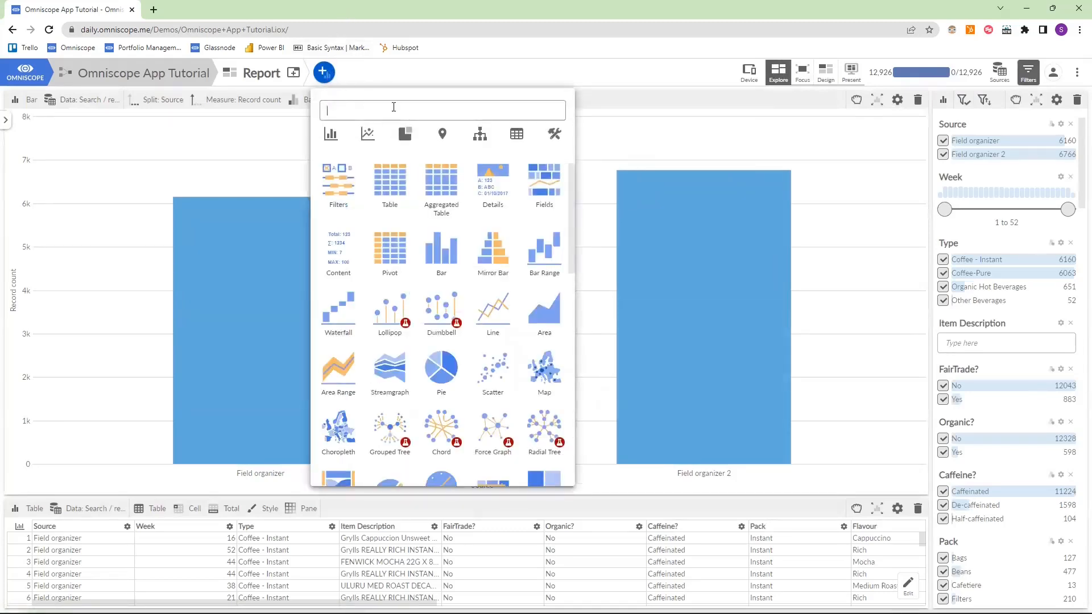
{"action": "type", "text": "mapo"}
{"action": "key", "text": "BackSpace"}
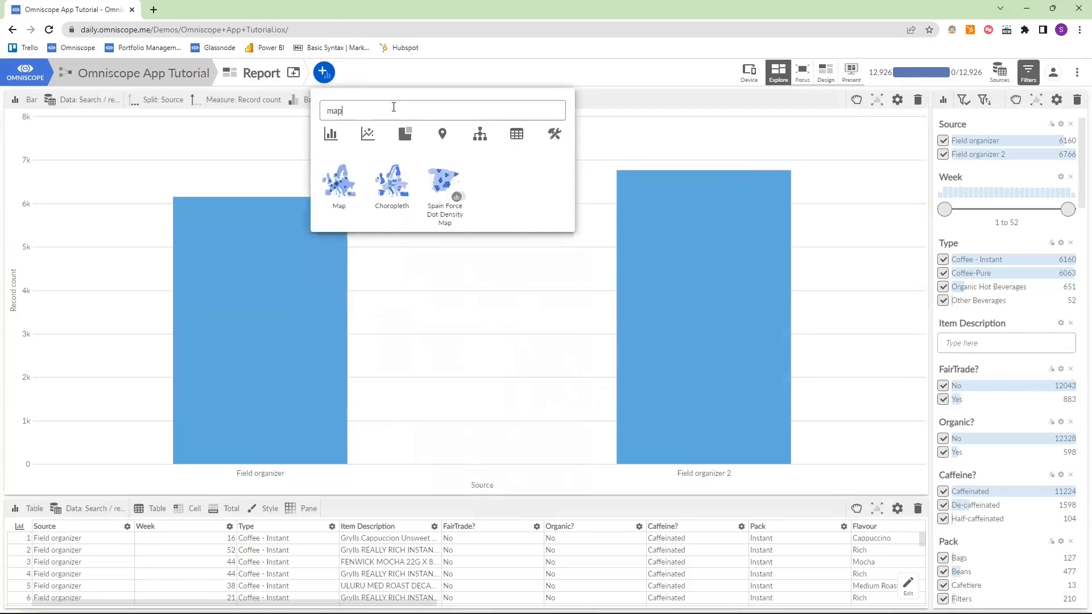
{"action": "left_click_drag", "start_coordinate": [339, 181], "coordinate": [358, 157]}
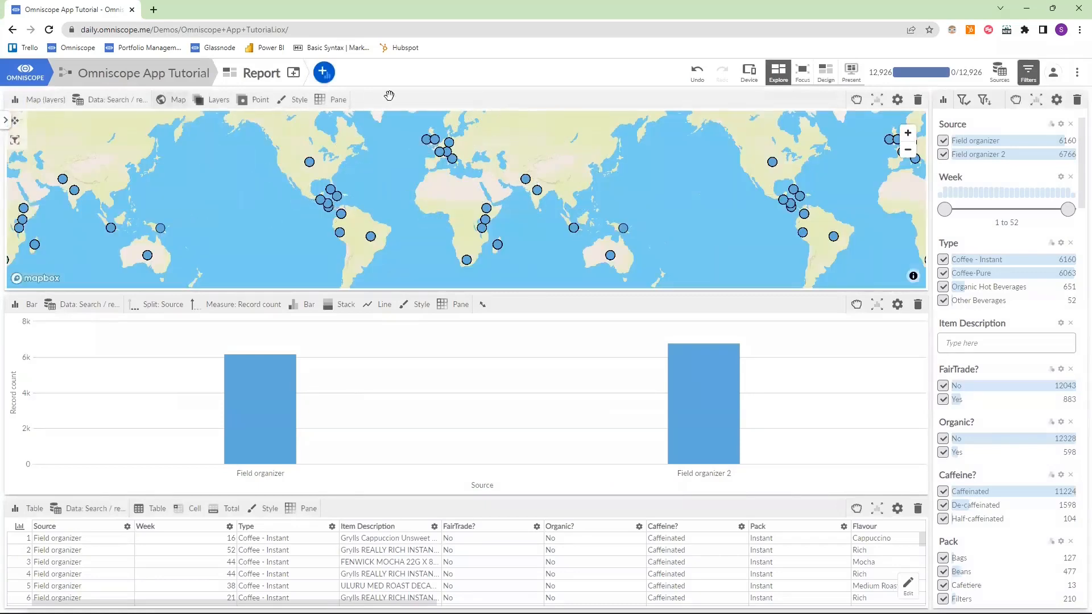
Make the map's point size data-driven, using the Total Bags field
{"action": "left_click", "coordinate": [257, 103]}
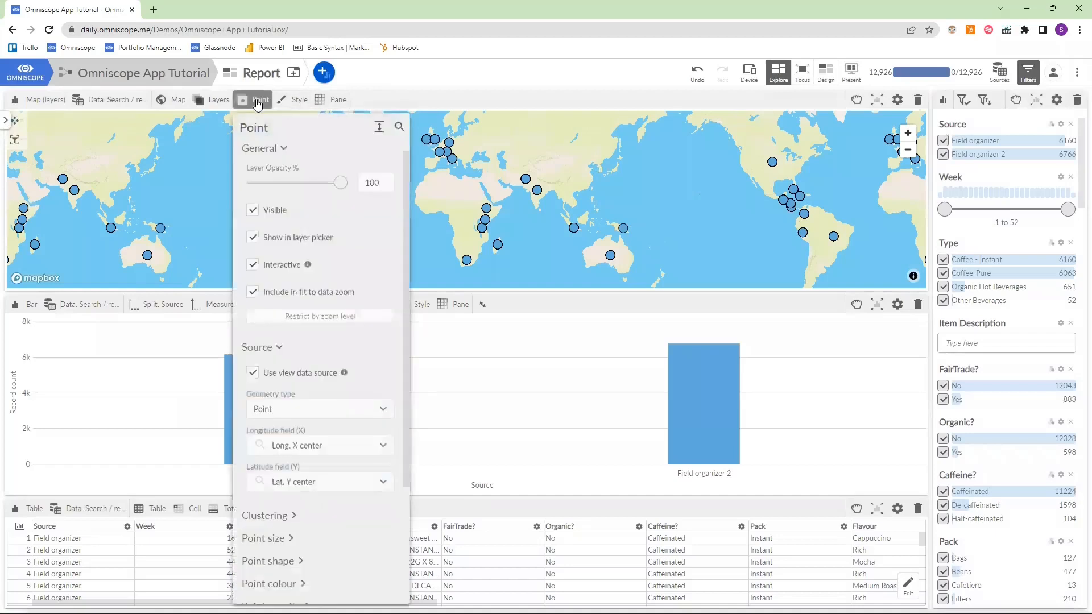
{"action": "scroll", "coordinate": [315, 430], "scroll_direction": "down", "scroll_amount": 5}
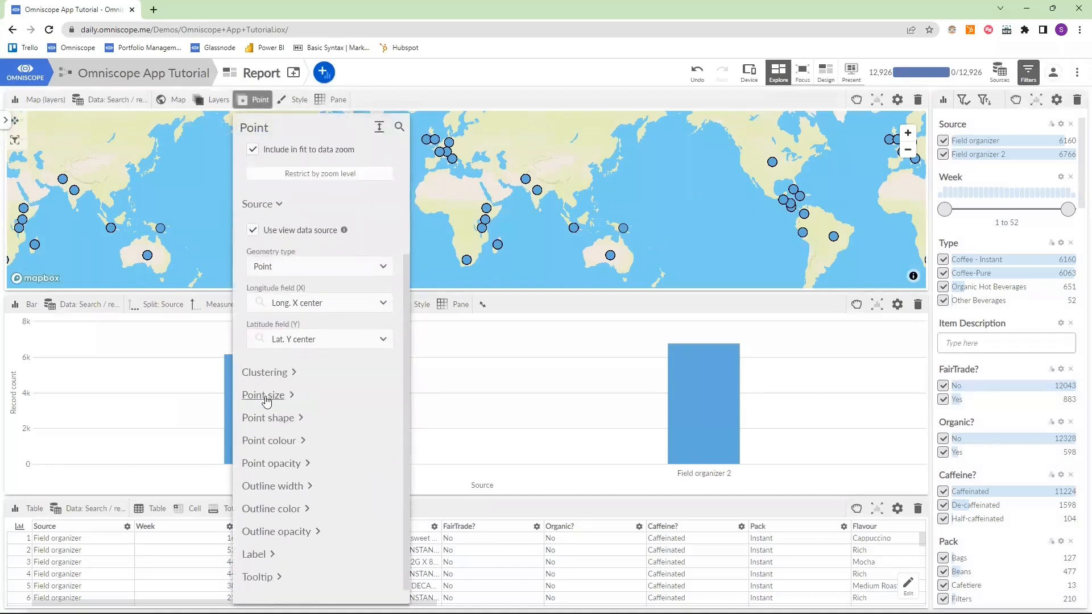
{"action": "left_click", "coordinate": [264, 397]}
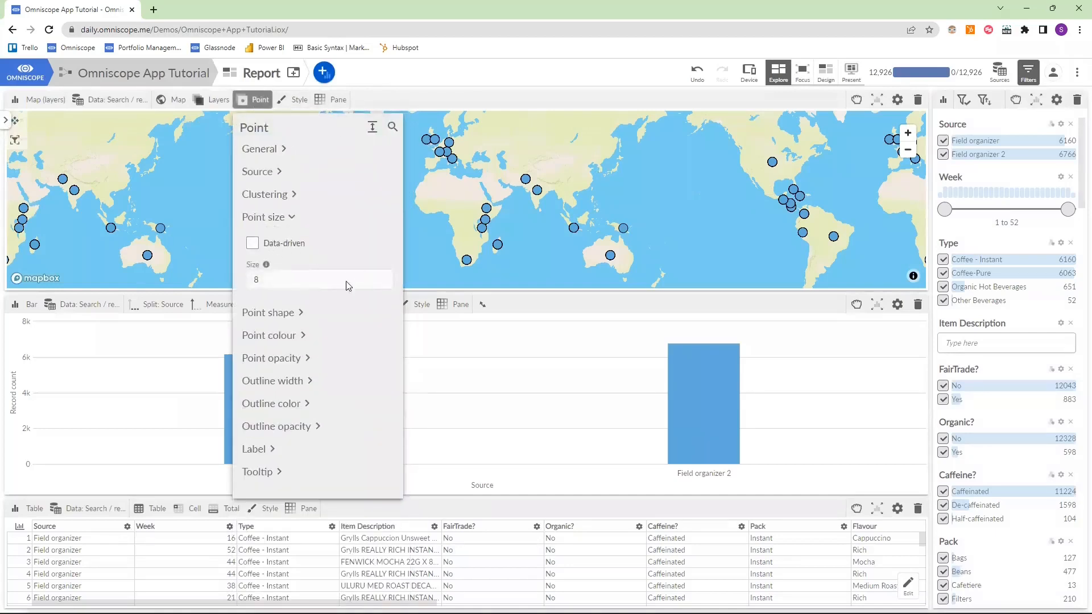
{"action": "left_click", "coordinate": [253, 244]}
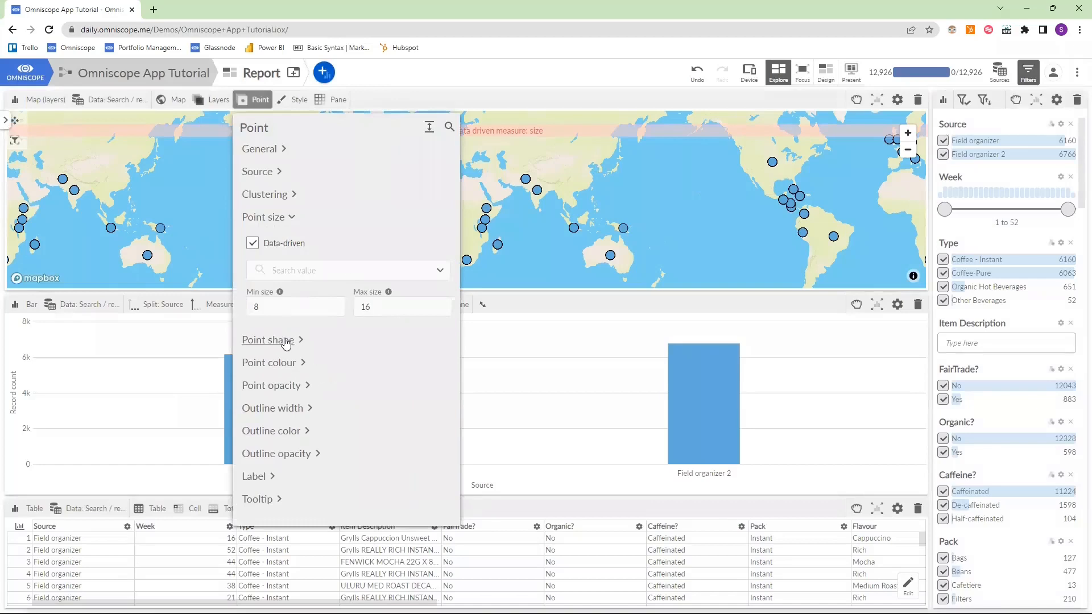
{"action": "left_click", "coordinate": [324, 271]}
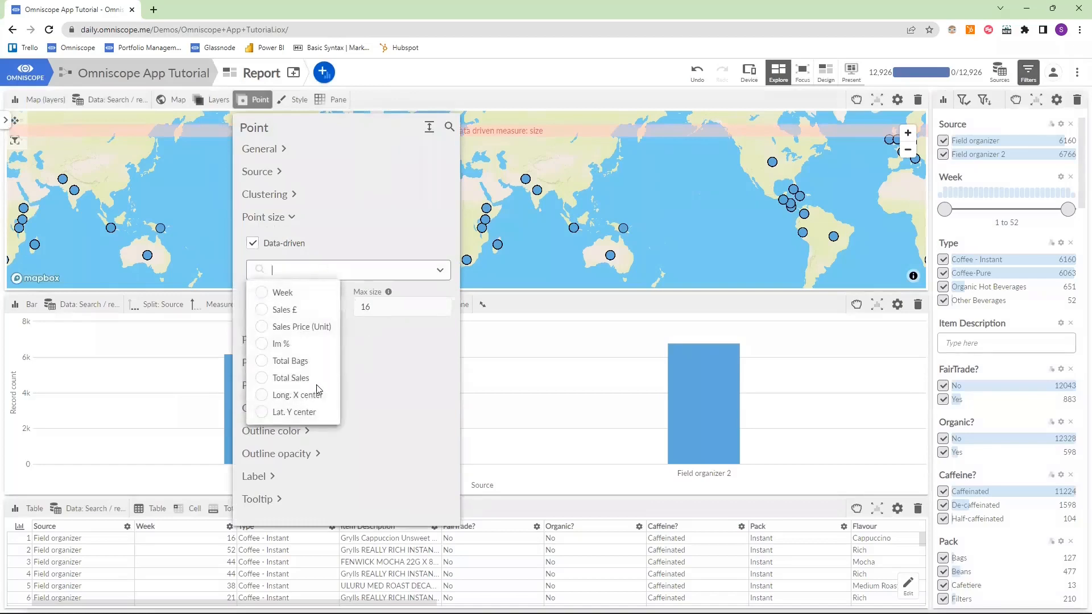
{"action": "left_click", "coordinate": [271, 364]}
Make the map's point colour data-driven, using the Origin field
{"action": "left_click", "coordinate": [286, 347]}
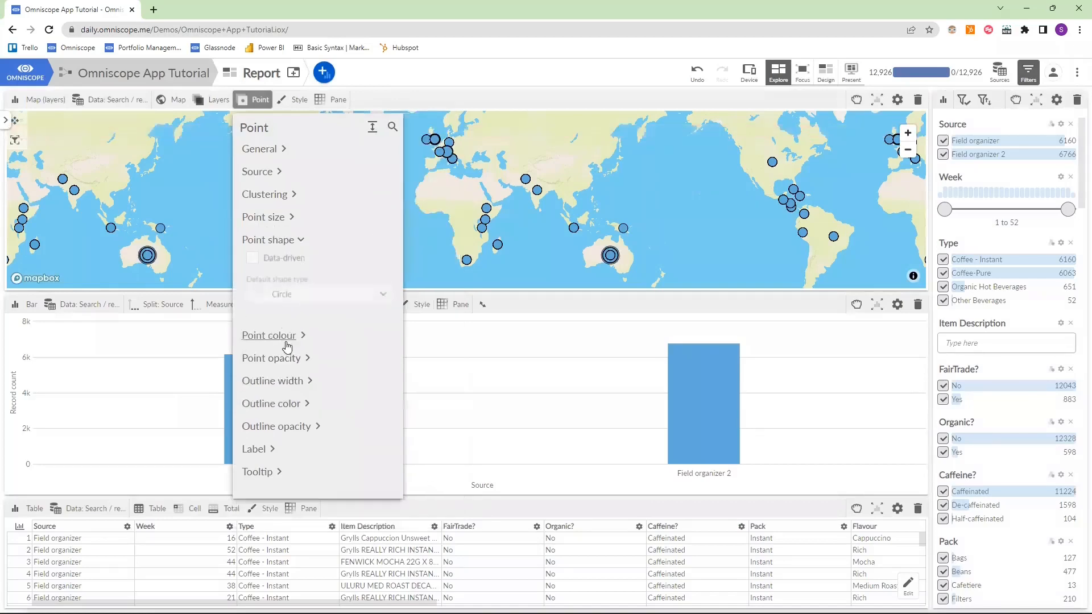
{"action": "left_click", "coordinate": [294, 340]}
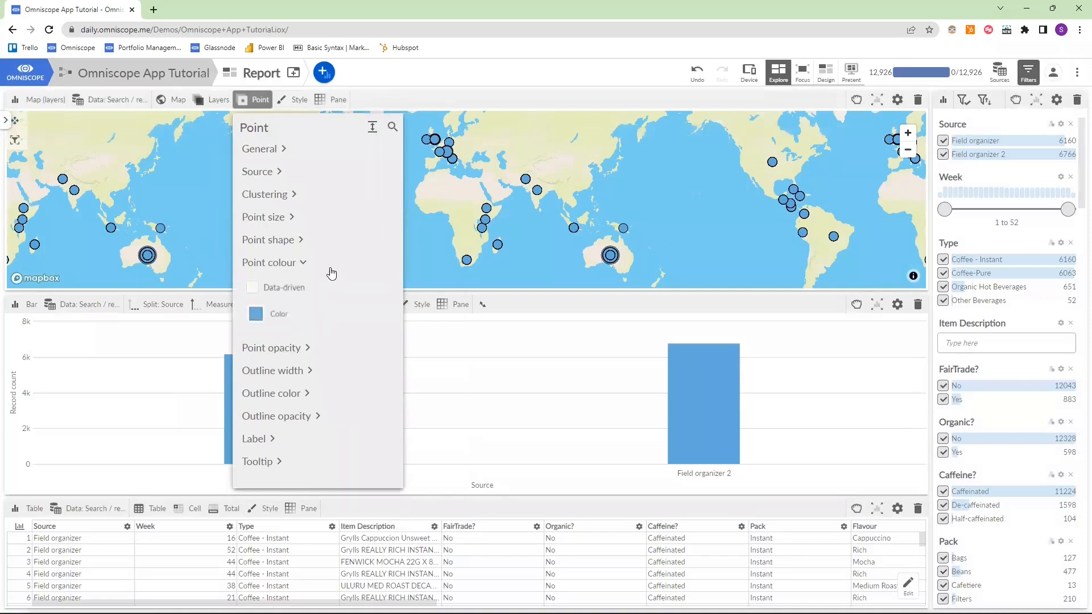
{"action": "left_click", "coordinate": [289, 291]}
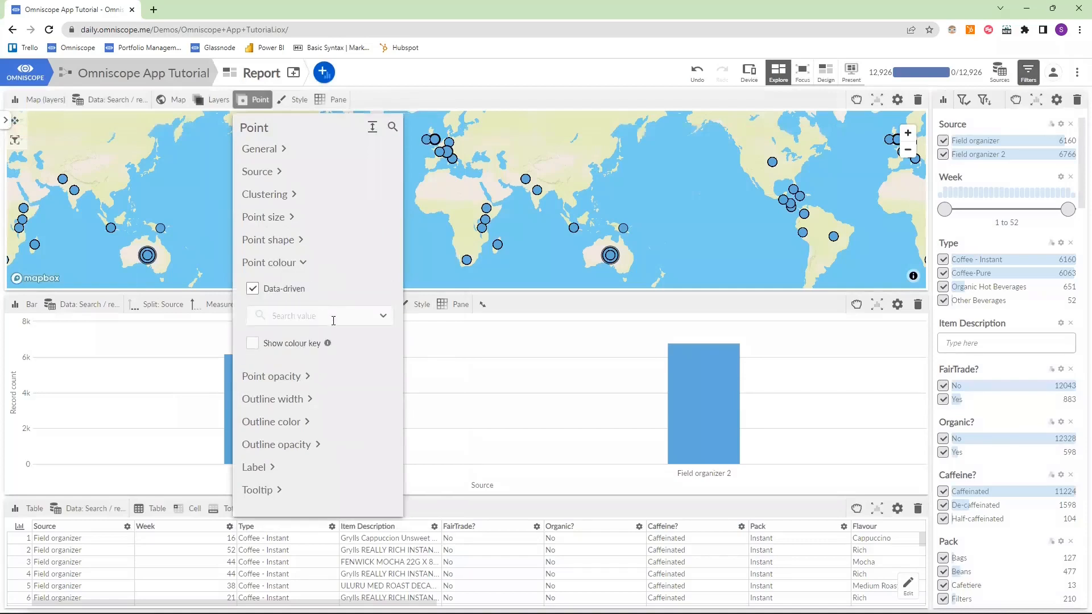
{"action": "left_click", "coordinate": [332, 315]}
{"action": "scroll", "coordinate": [294, 483], "scroll_direction": "down", "scroll_amount": 2}
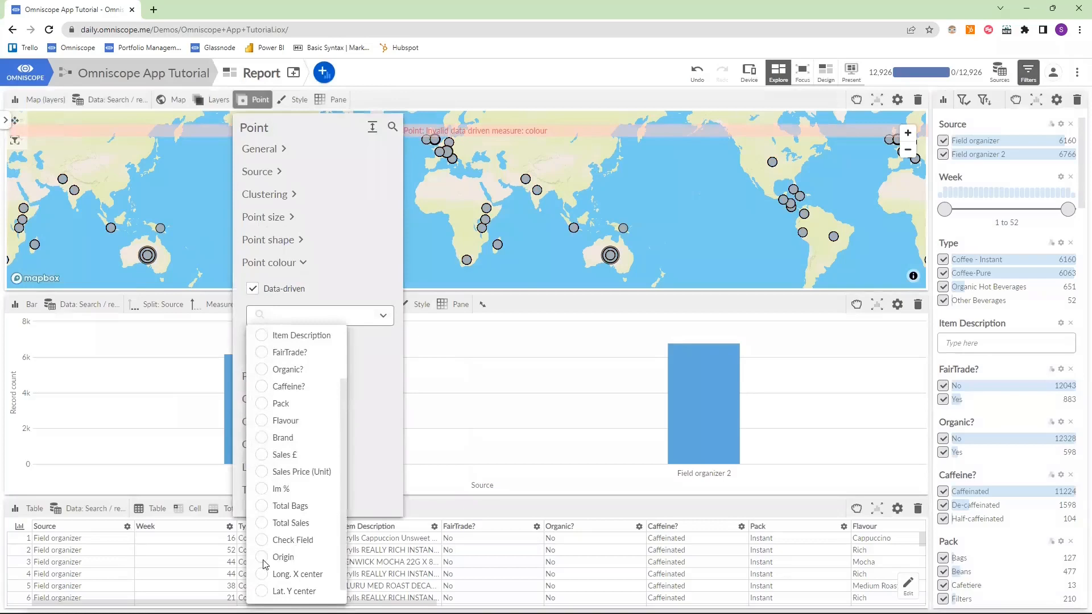
{"action": "left_click", "coordinate": [264, 560]}
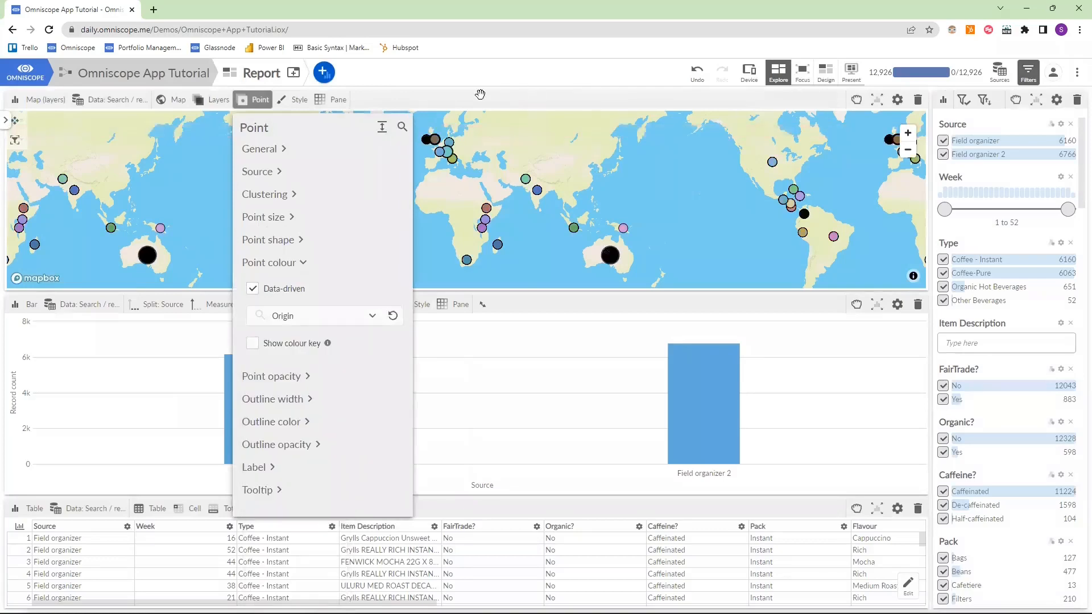
Change the map base style to Dark
{"action": "left_click", "coordinate": [221, 102]}
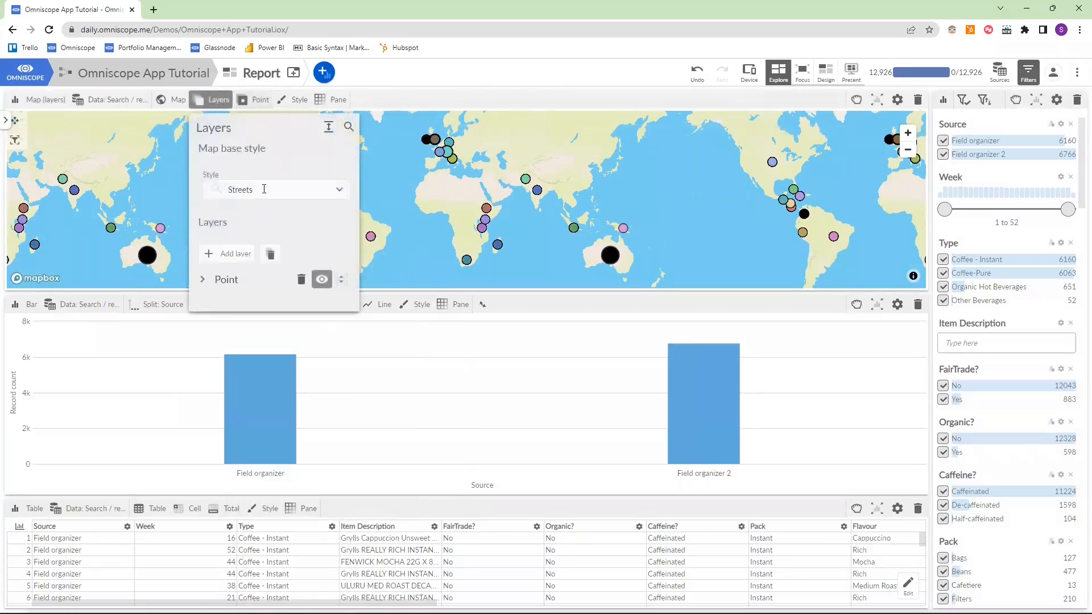
{"action": "left_click", "coordinate": [264, 189]}
{"action": "left_click", "coordinate": [220, 281]}
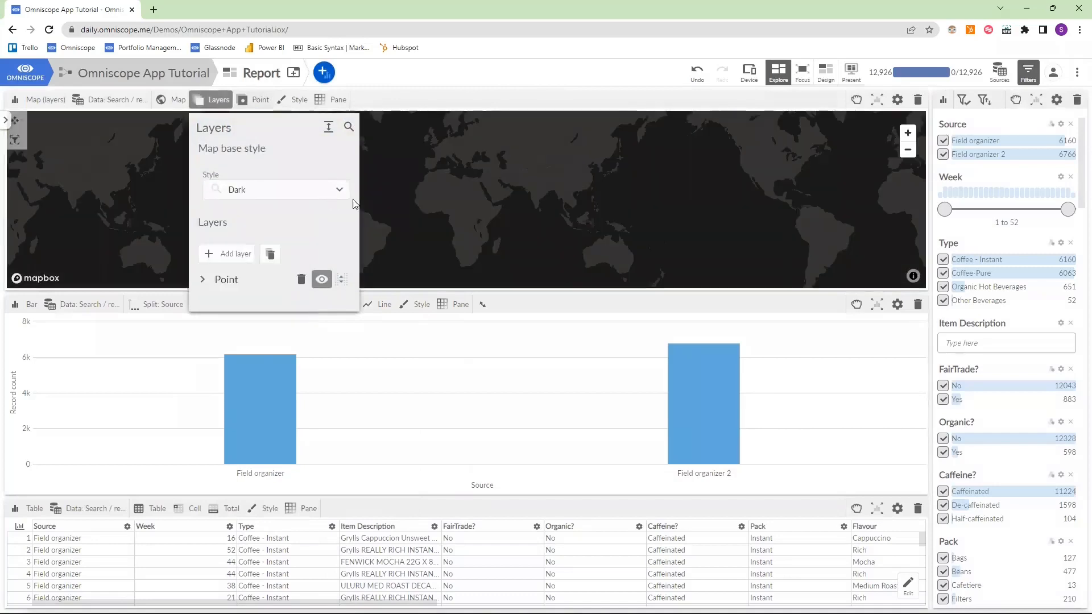
{"action": "left_click", "coordinate": [480, 83]}
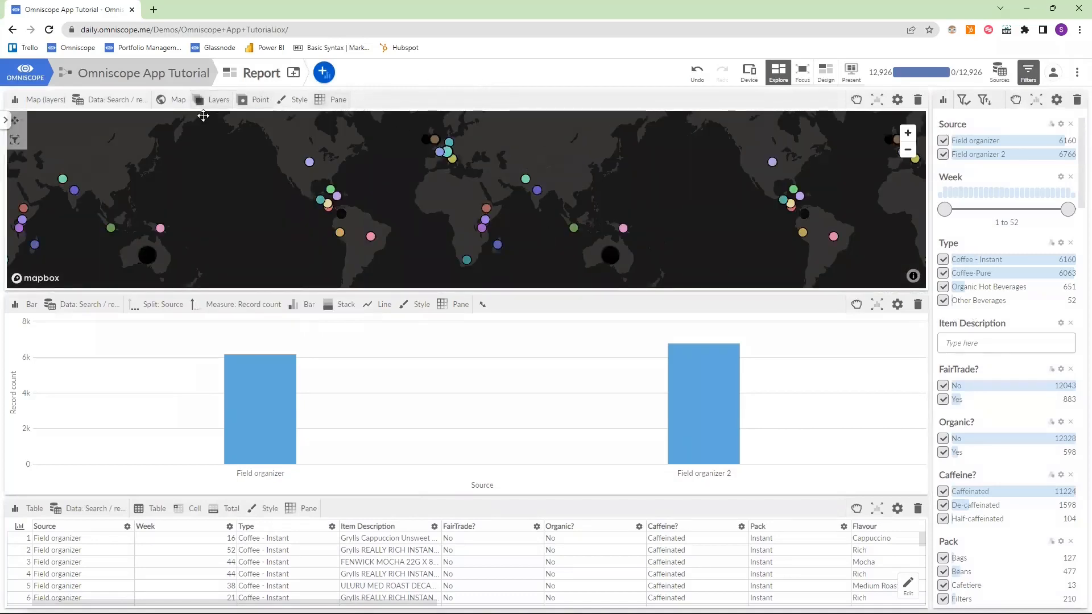
Find the Tile view and add it to the left of the bar chart
{"action": "left_click", "coordinate": [324, 73]}
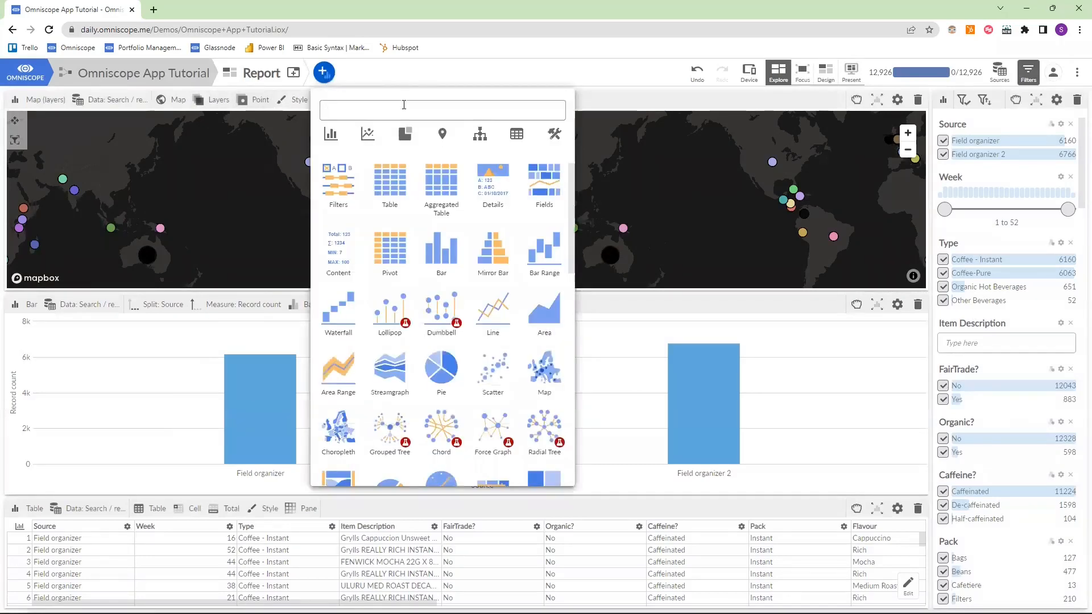
{"action": "left_click", "coordinate": [404, 105]}
{"action": "type", "text": "tile"}
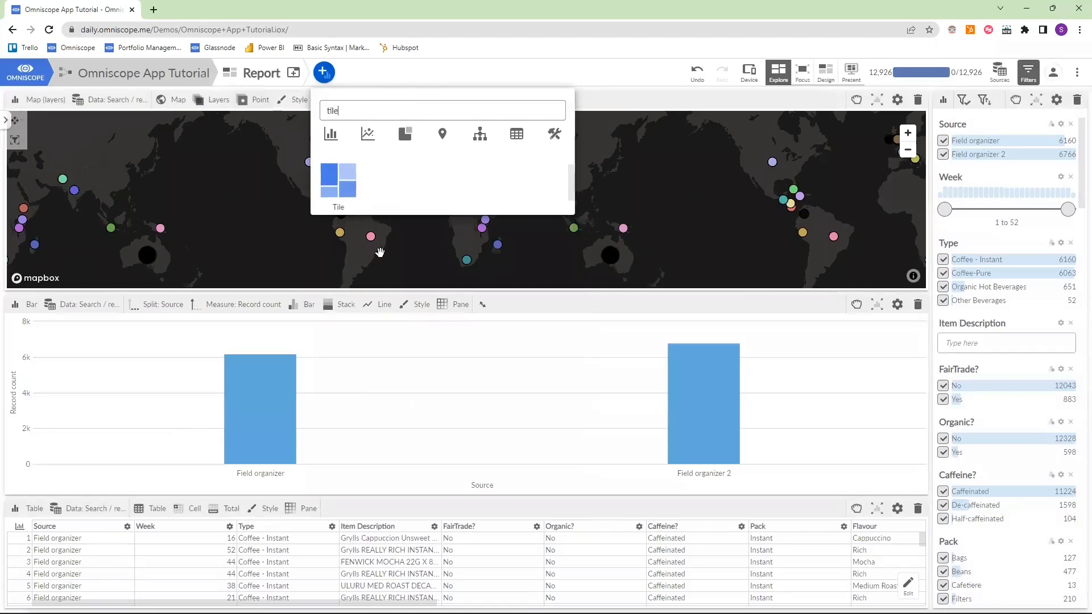
{"action": "left_click_drag", "start_coordinate": [338, 181], "coordinate": [73, 370]}
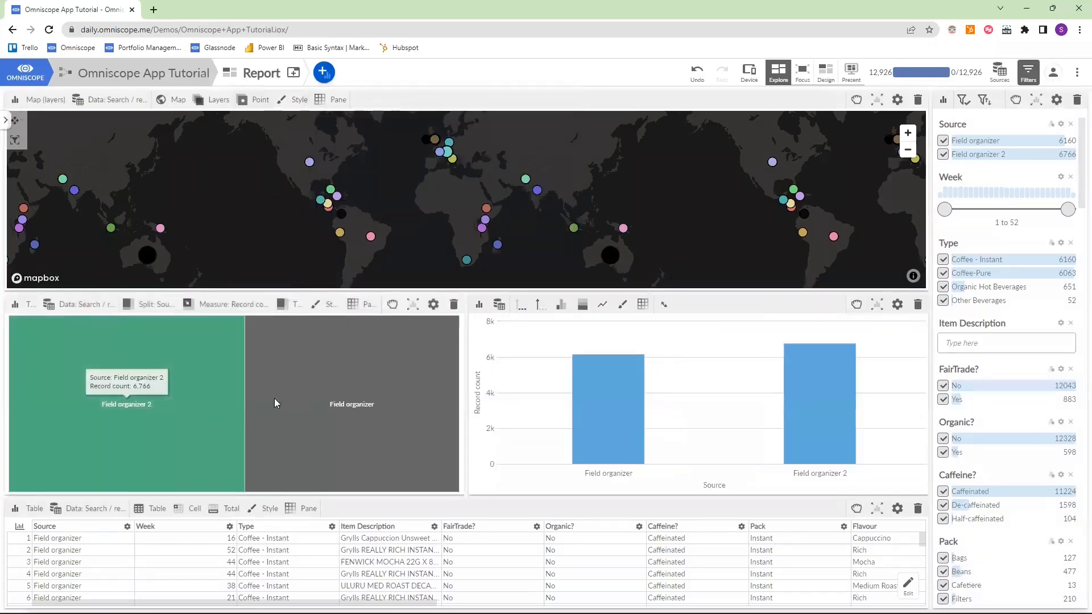
Split the tile view by Origin instead of Source
{"action": "left_click", "coordinate": [150, 304]}
{"action": "left_click", "coordinate": [202, 360]}
{"action": "scroll", "coordinate": [231, 329], "scroll_direction": "down", "scroll_amount": 2}
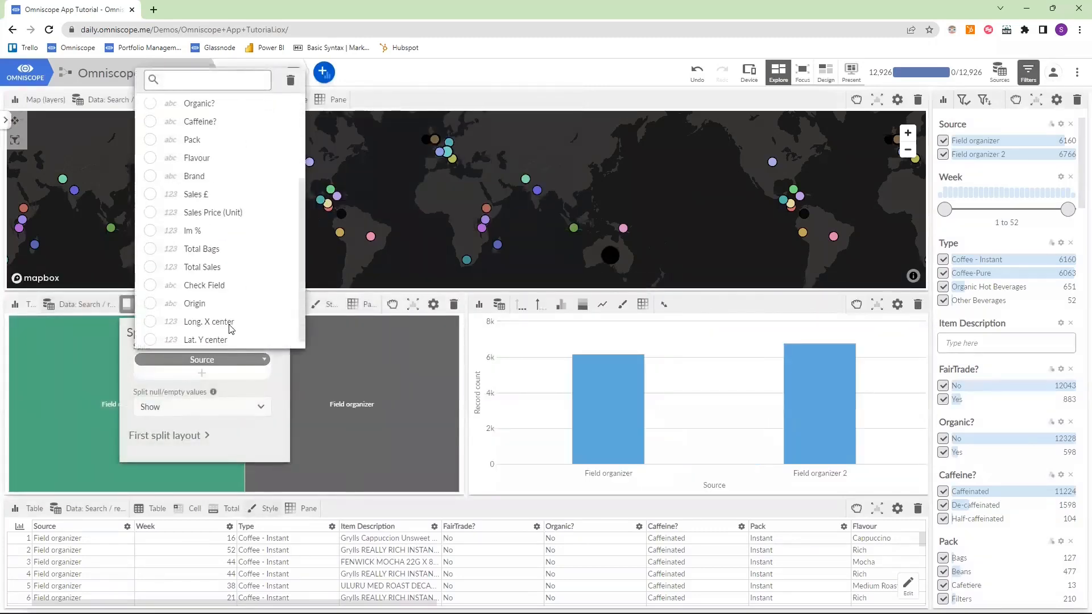
{"action": "left_click", "coordinate": [151, 304]}
{"action": "left_click", "coordinate": [64, 373]}
Set the tile view's measure to Sales Price (Unit)
{"action": "left_click", "coordinate": [225, 308]}
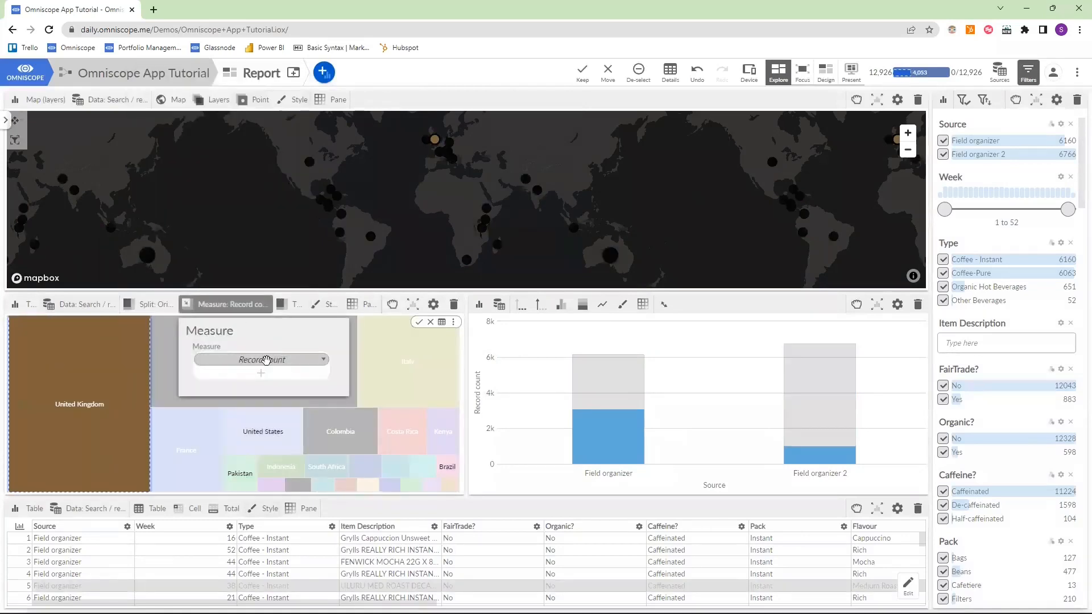
{"action": "left_click", "coordinate": [266, 359]}
{"action": "scroll", "coordinate": [270, 222], "scroll_direction": "down", "scroll_amount": 2}
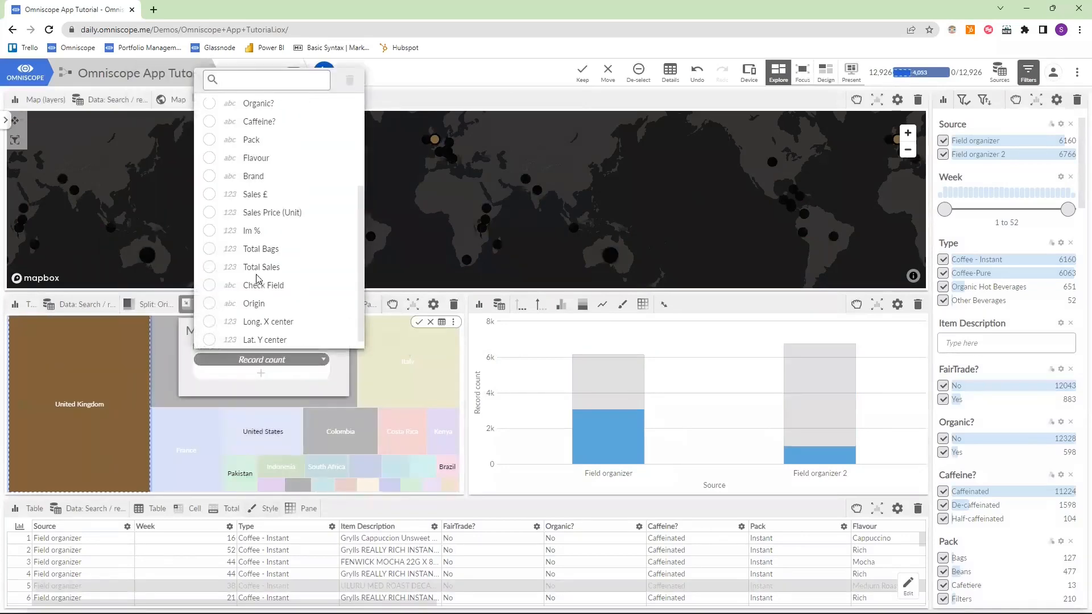
{"action": "left_click", "coordinate": [209, 213]}
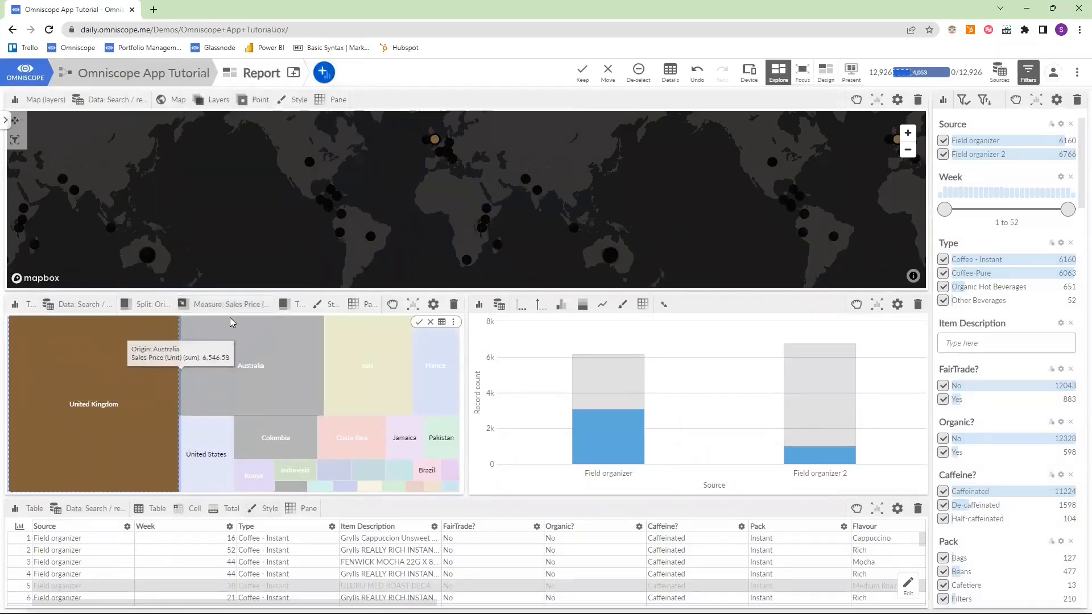
{"action": "left_click", "coordinate": [227, 304]}
Show percentages in the tile view's first split labels and clear the United Kingdom selection
{"action": "left_click", "coordinate": [292, 304]}
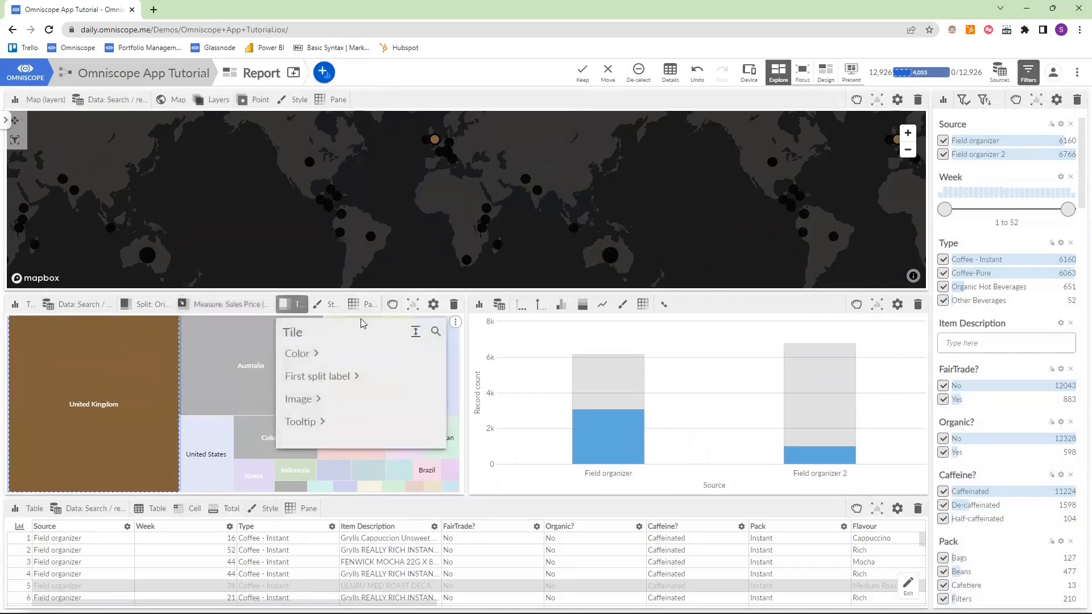
{"action": "left_click", "coordinate": [308, 377]}
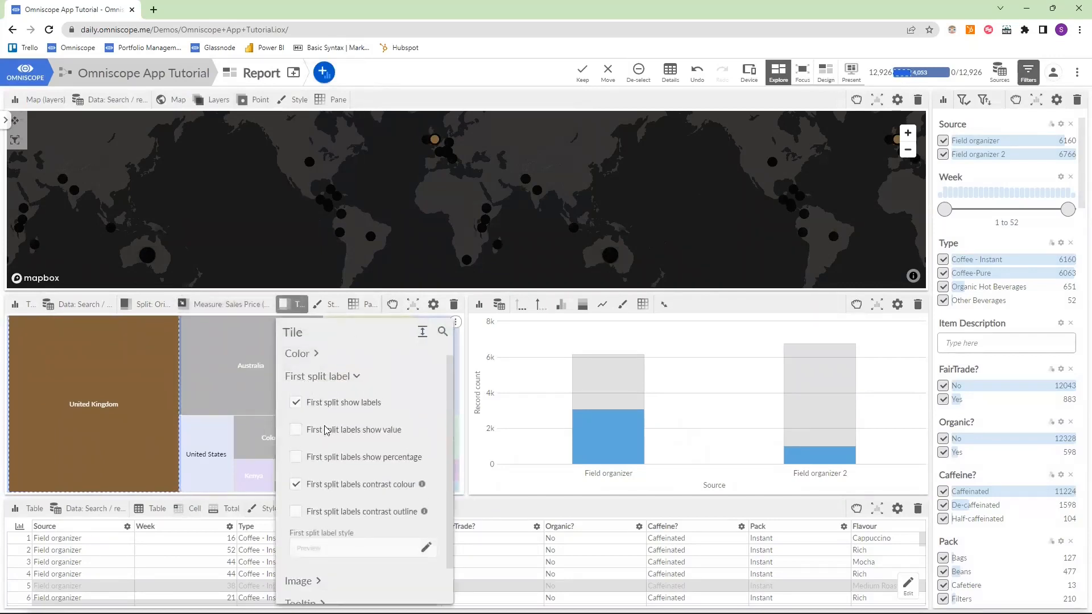
{"action": "left_click", "coordinate": [296, 458]}
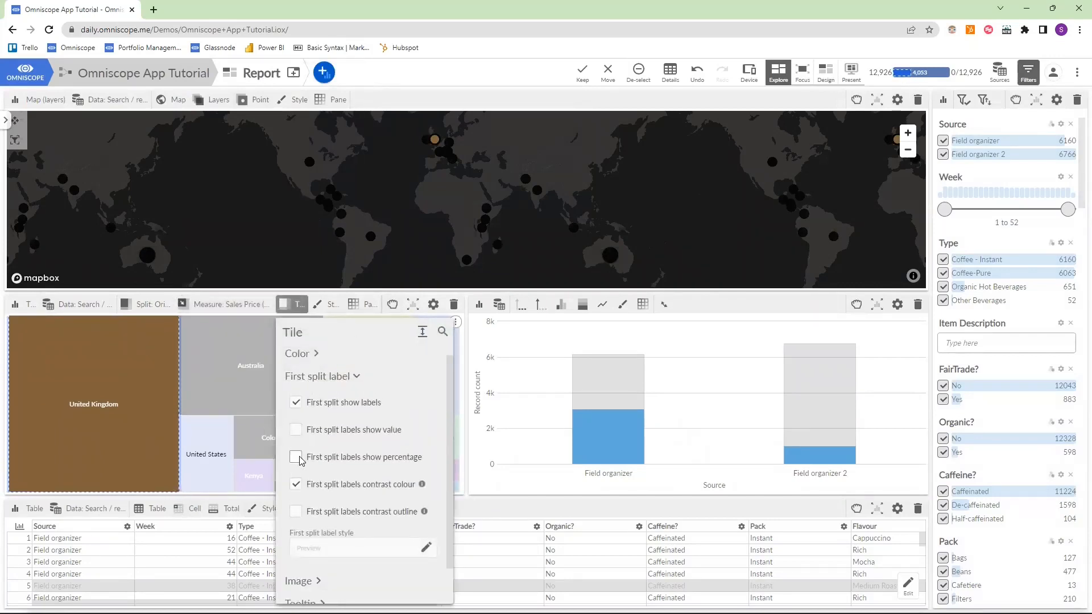
{"action": "left_click", "coordinate": [8, 403]}
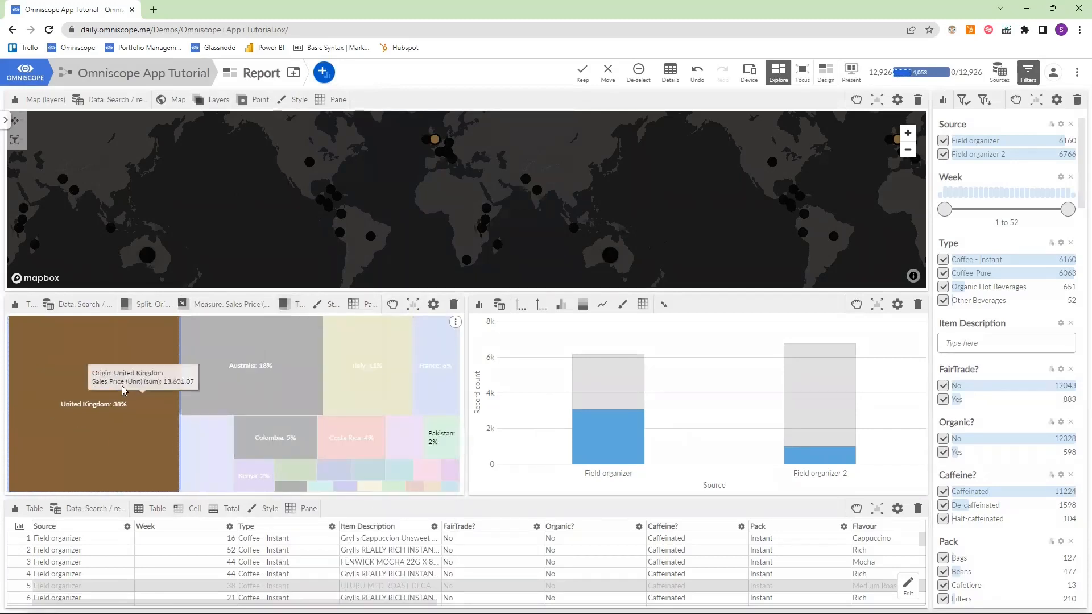
{"action": "left_click", "coordinate": [119, 393]}
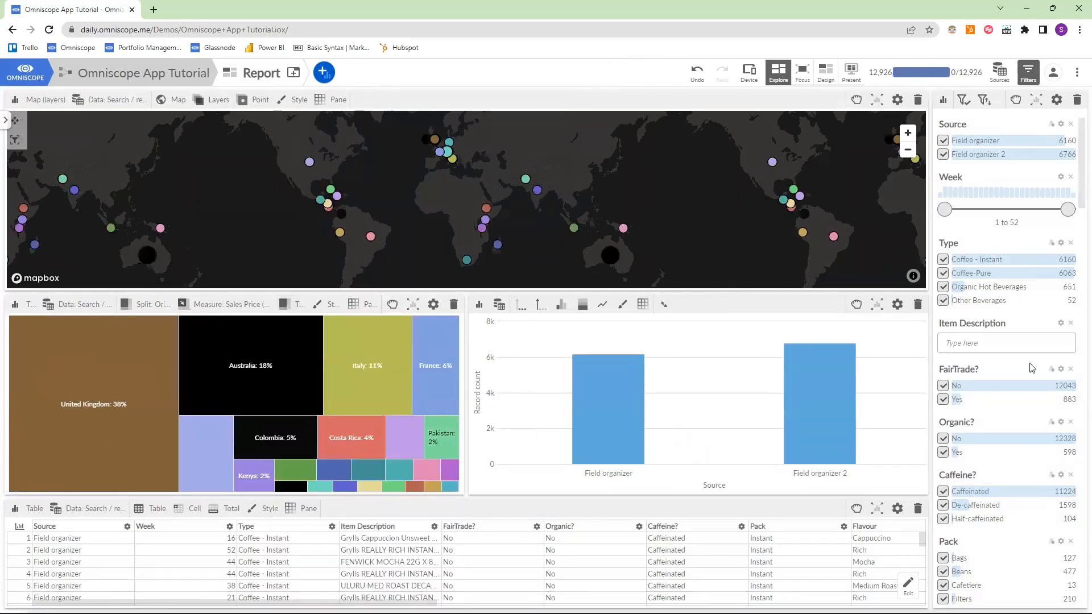
{"action": "scroll", "coordinate": [1032, 369], "scroll_direction": "down", "scroll_amount": 3}
{"action": "scroll", "coordinate": [1035, 273], "scroll_direction": "up", "scroll_amount": 3}
{"action": "left_click", "coordinate": [982, 103]}
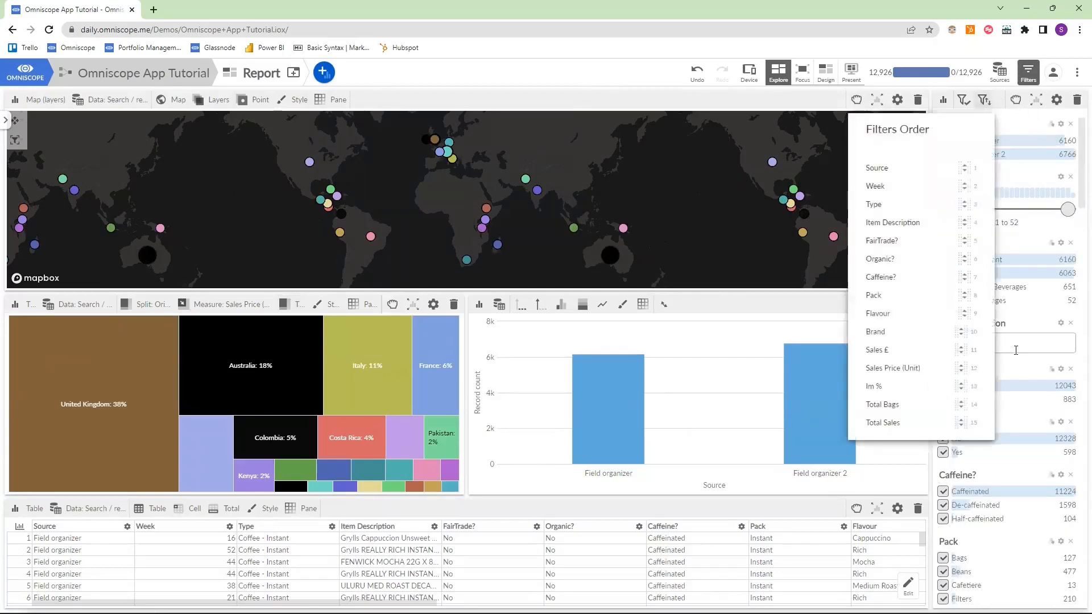
Remove the Source, Week, Type, Item Description and FairTrade? filters from the report's shown filters
{"action": "left_click", "coordinate": [970, 105]}
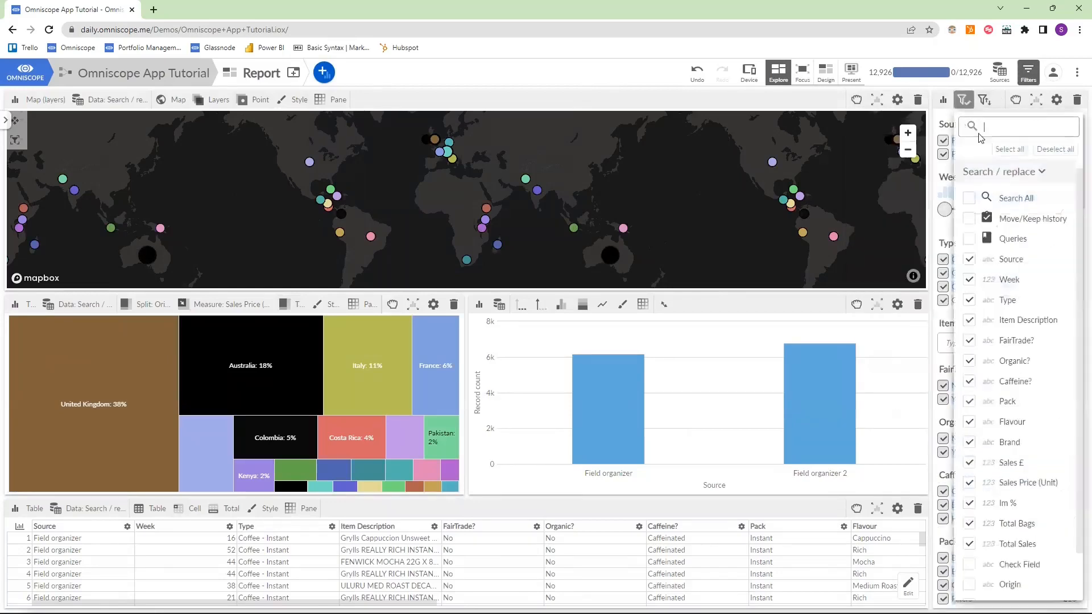
{"action": "scroll", "coordinate": [1018, 321], "scroll_direction": "down", "scroll_amount": 1}
{"action": "left_click", "coordinate": [969, 222]}
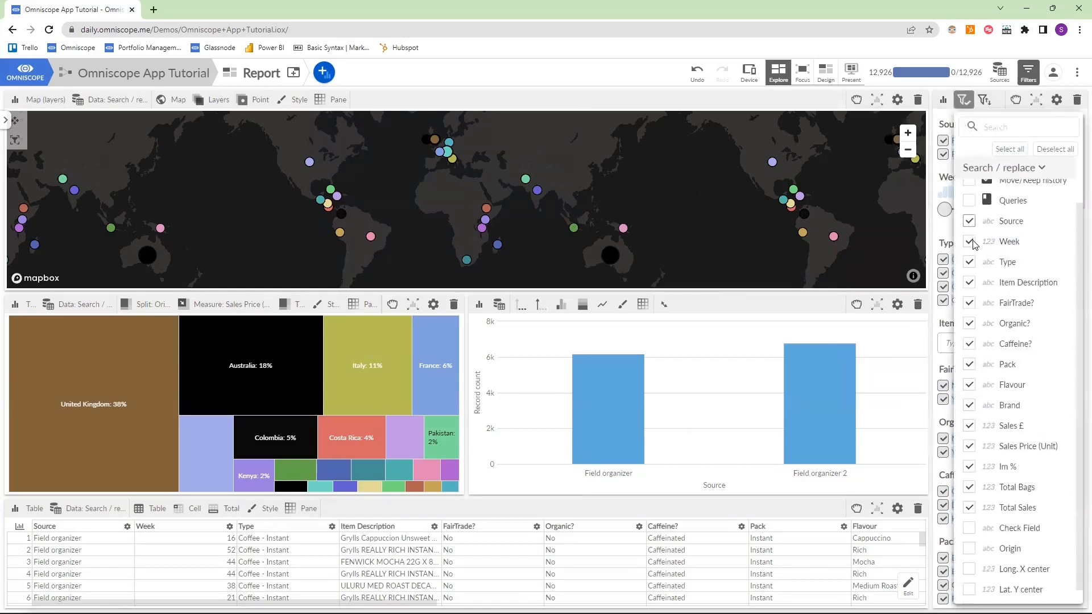
{"action": "left_click", "coordinate": [969, 241]}
{"action": "left_click", "coordinate": [970, 262]}
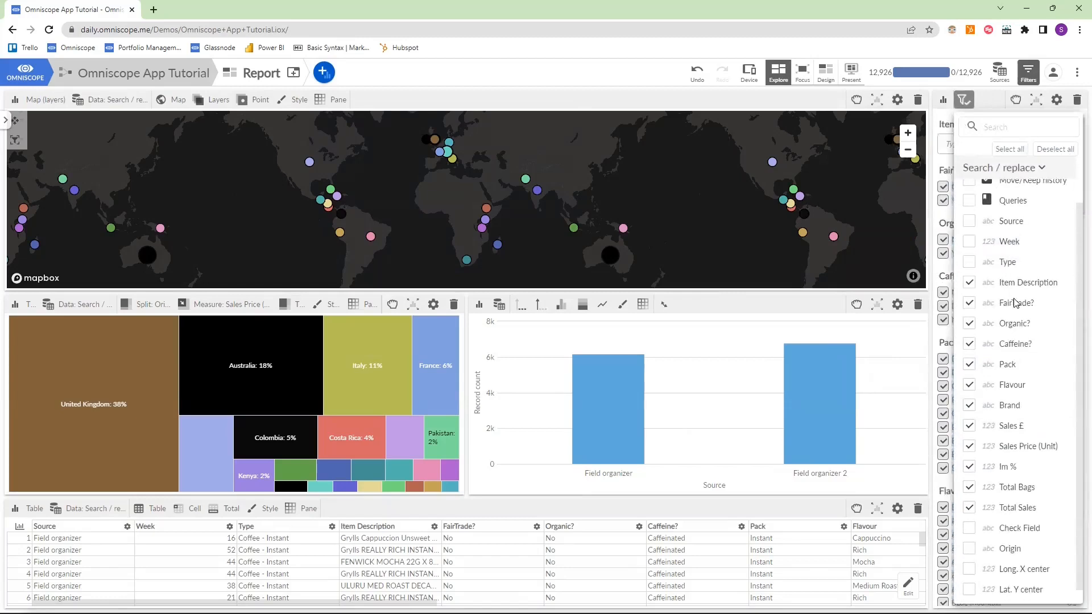
{"action": "left_click", "coordinate": [971, 304]}
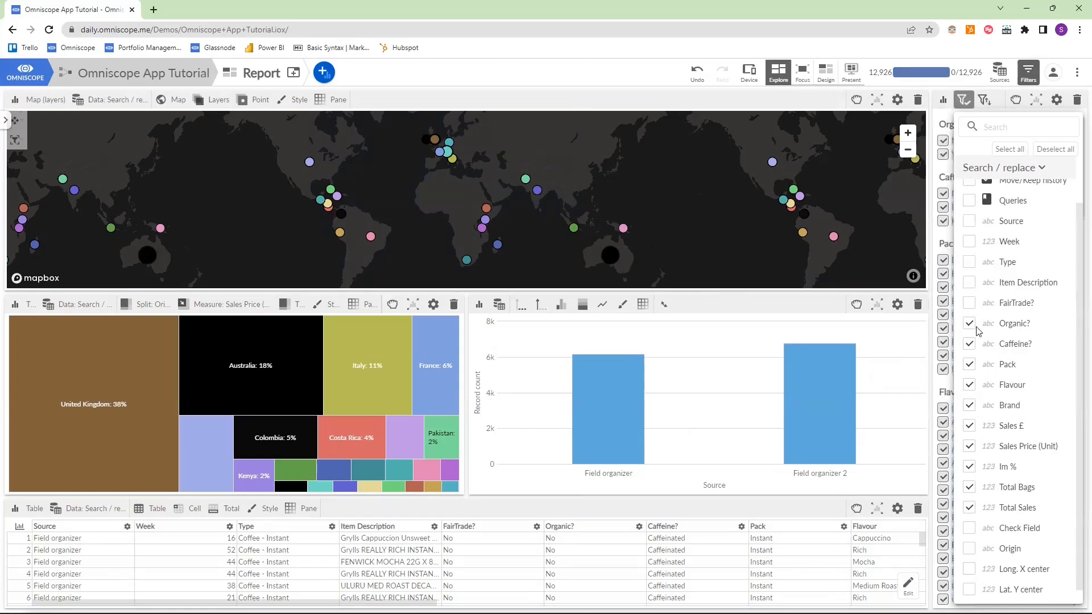
Remove the Pack, Flavour, Sales £, Sales Price (Unit), Im %, Total Bags and Total Sales filters, keeping Organic?, Caffeine? and Brand
{"action": "left_click", "coordinate": [970, 365]}
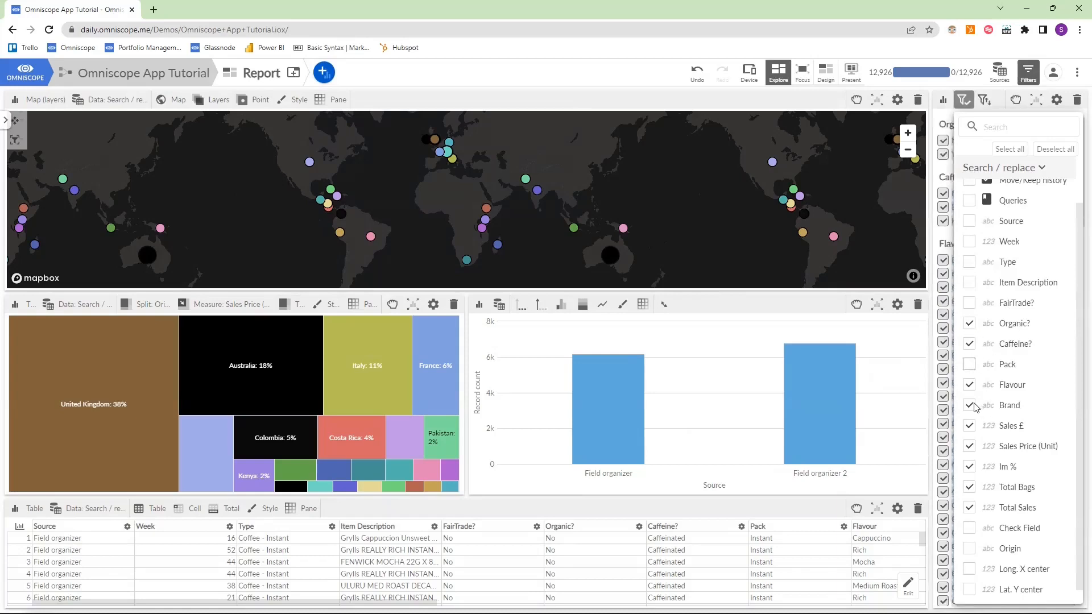
{"action": "left_click", "coordinate": [970, 385]}
{"action": "left_click", "coordinate": [970, 447]}
{"action": "left_click", "coordinate": [970, 467]}
{"action": "left_click", "coordinate": [970, 488]}
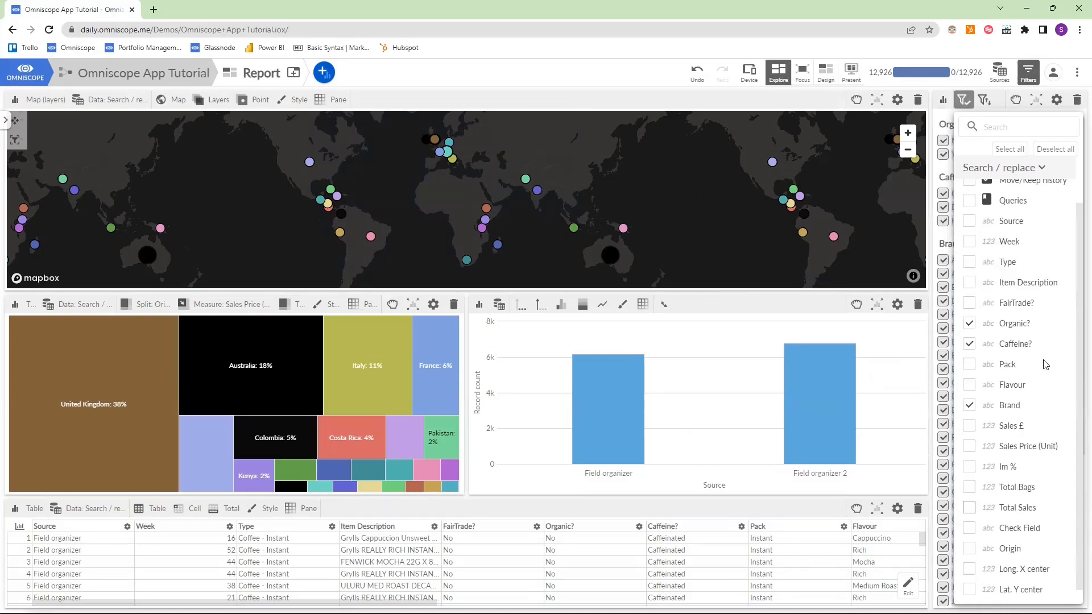
Change the Brand filter's type from a list of choices to Search
{"action": "left_click", "coordinate": [963, 101]}
{"action": "scroll", "coordinate": [1004, 358], "scroll_direction": "down", "scroll_amount": 3}
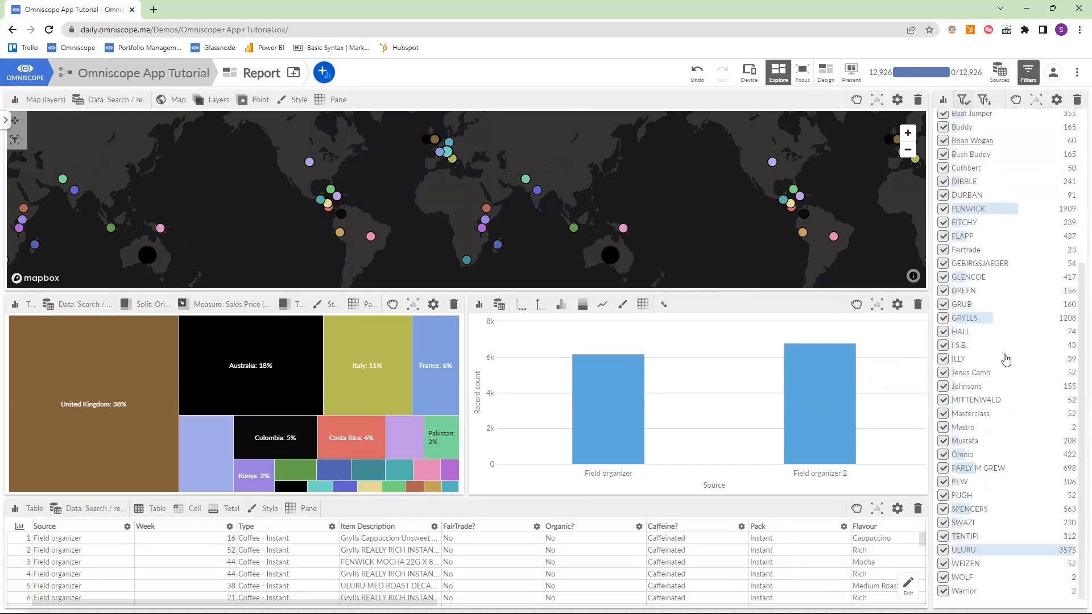
{"action": "scroll", "coordinate": [1005, 359], "scroll_direction": "up", "scroll_amount": 3}
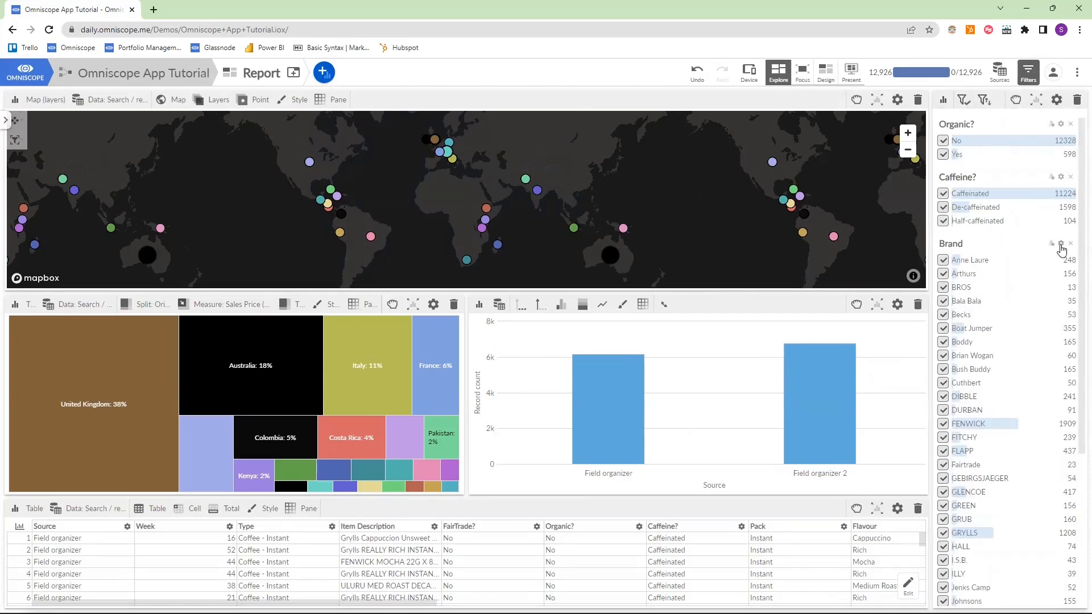
{"action": "left_click", "coordinate": [1061, 245]}
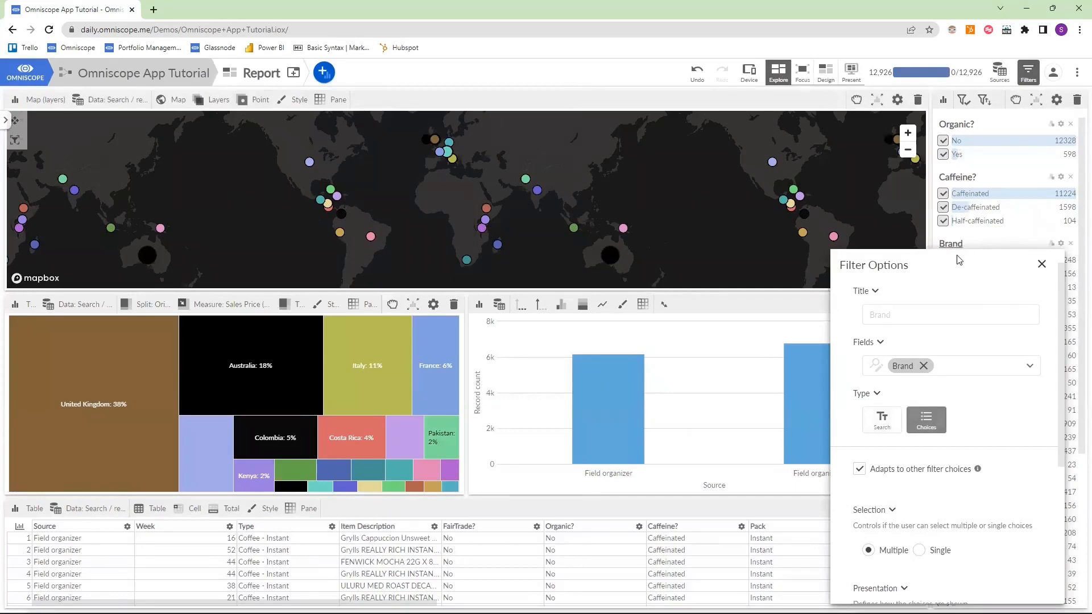
{"action": "left_click", "coordinate": [884, 424]}
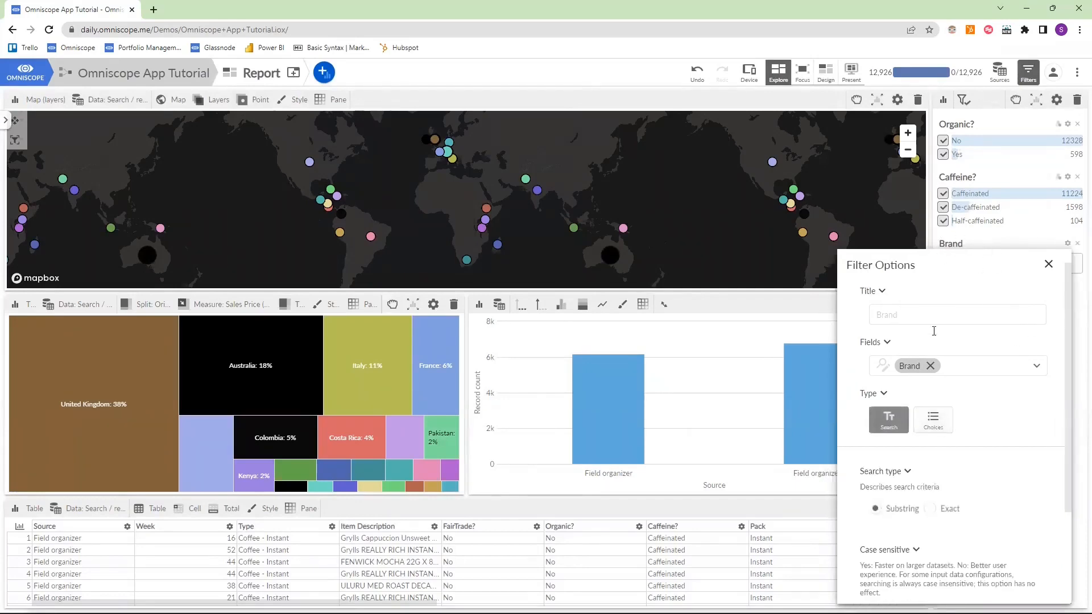
{"action": "left_click", "coordinate": [938, 238]}
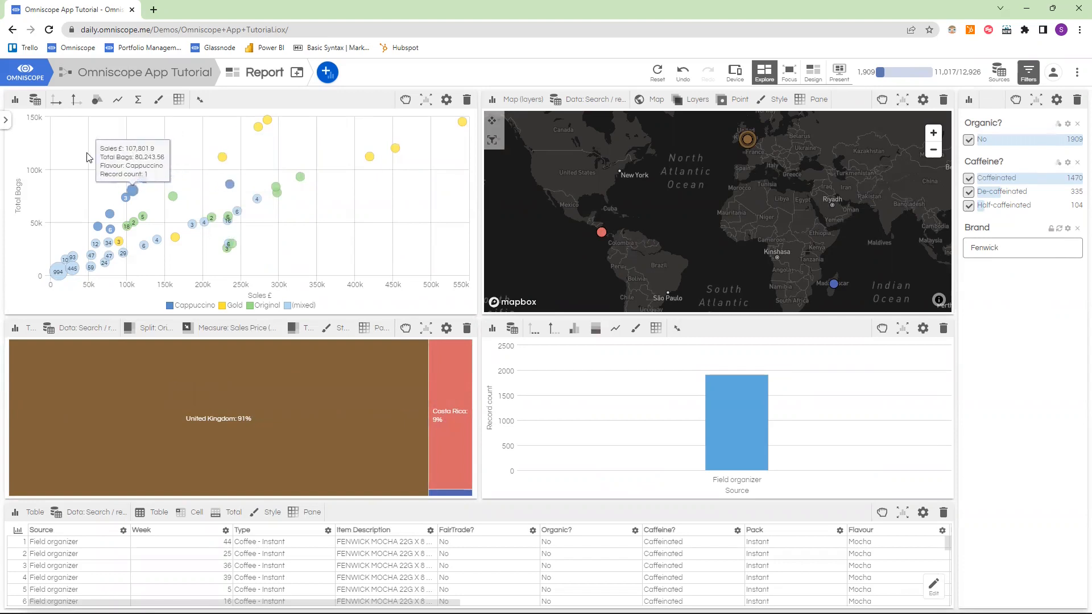
Keep only the scatter points within about 45k to 240k Sales £ and reset the report's data to all records
{"action": "left_click_drag", "start_coordinate": [84, 150], "coordinate": [233, 263]}
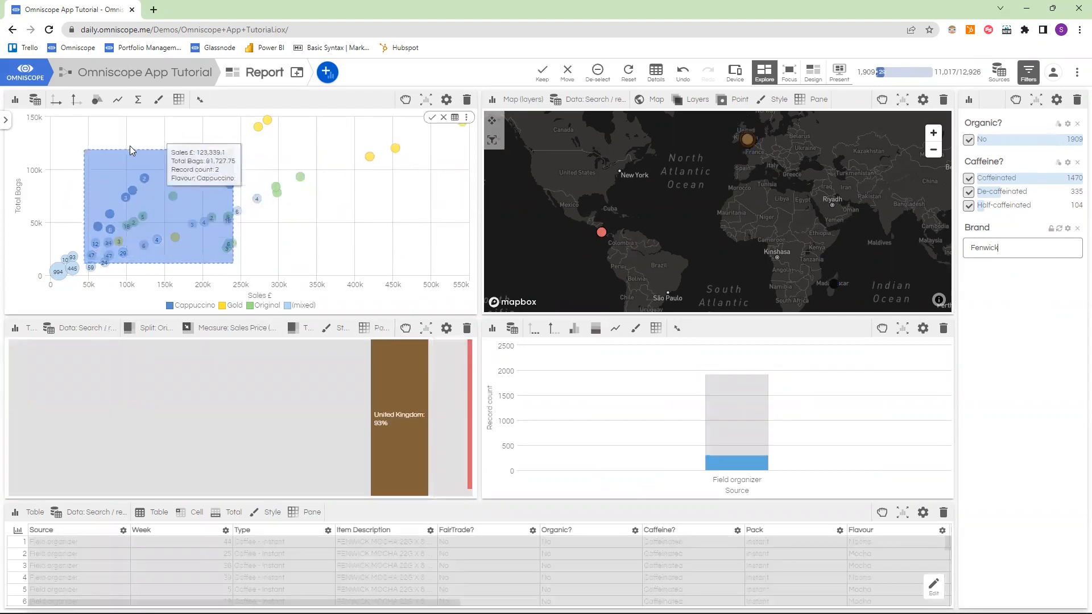
{"action": "left_click", "coordinate": [542, 73]}
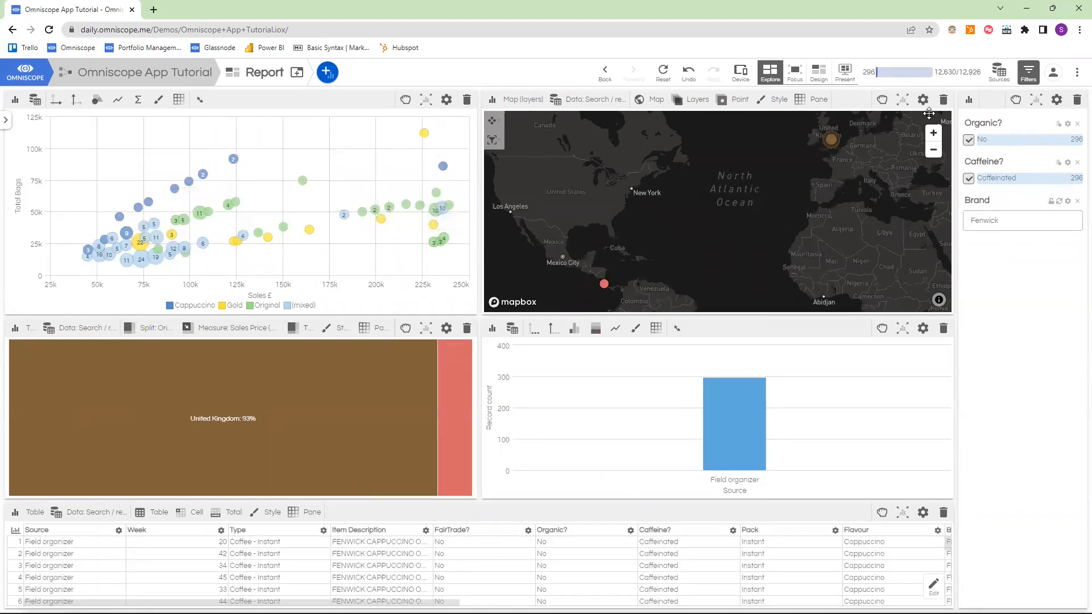
{"action": "left_click", "coordinate": [666, 75]}
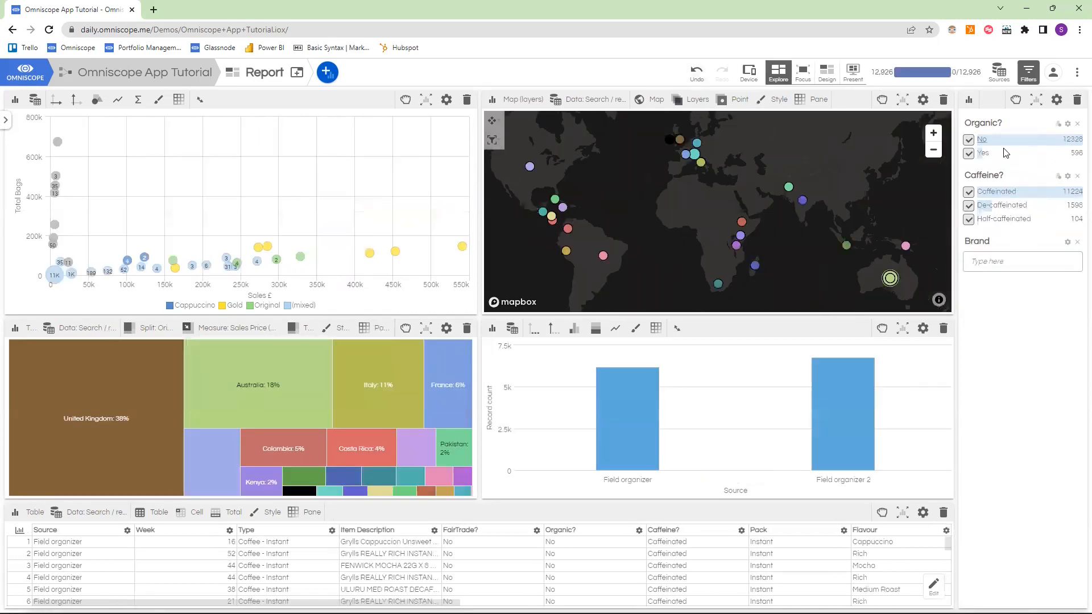
Try the Caffeine? filter with only Caffeinated and with only Half-caffeinated, and reset the filters
{"action": "left_click", "coordinate": [998, 192]}
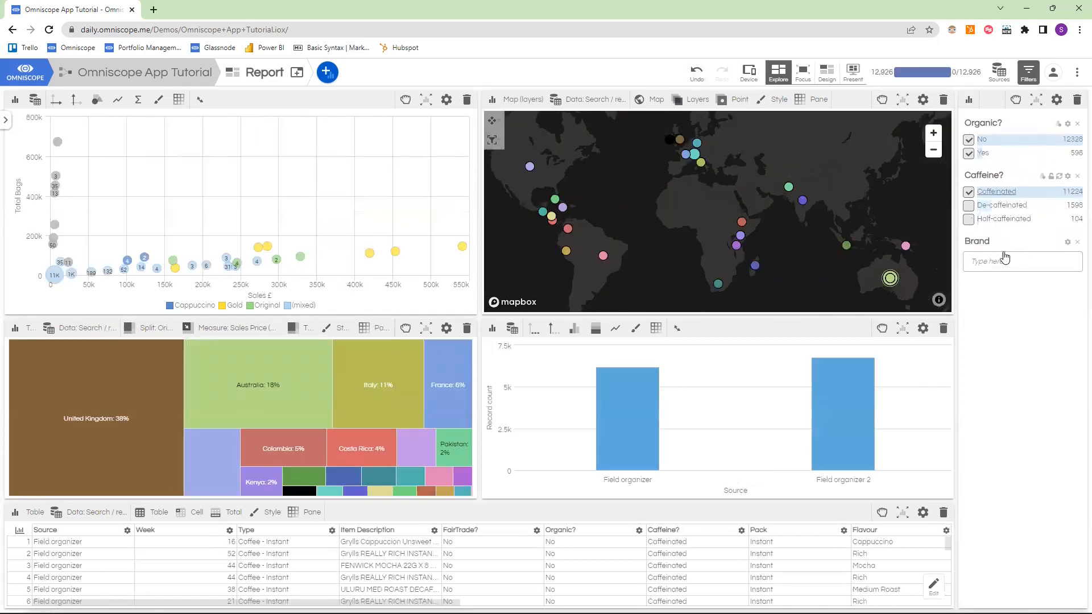
{"action": "left_click", "coordinate": [1003, 219]}
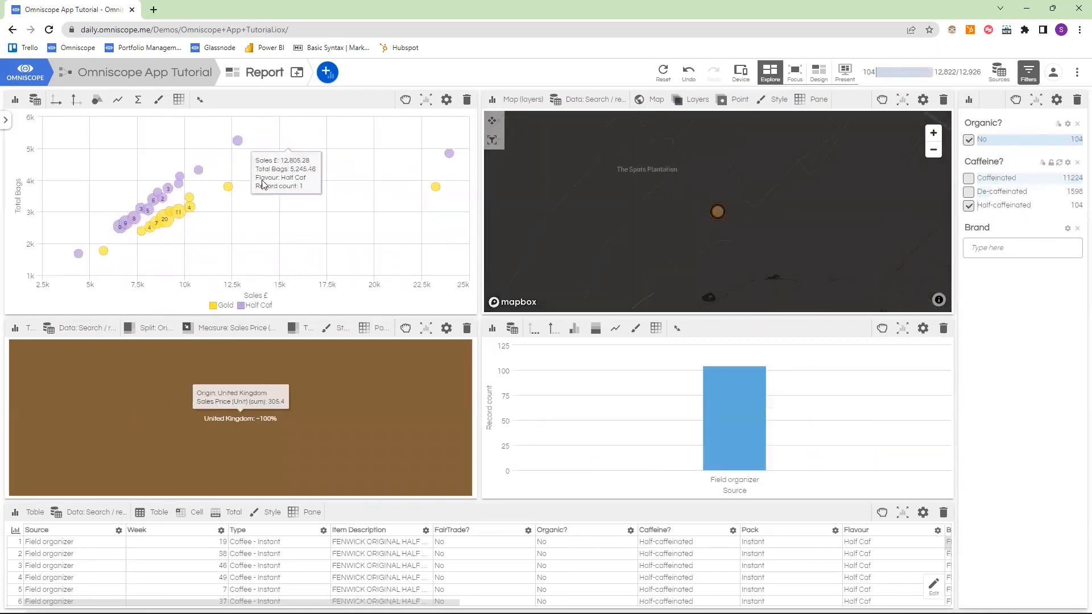
{"action": "left_click", "coordinate": [664, 72]}
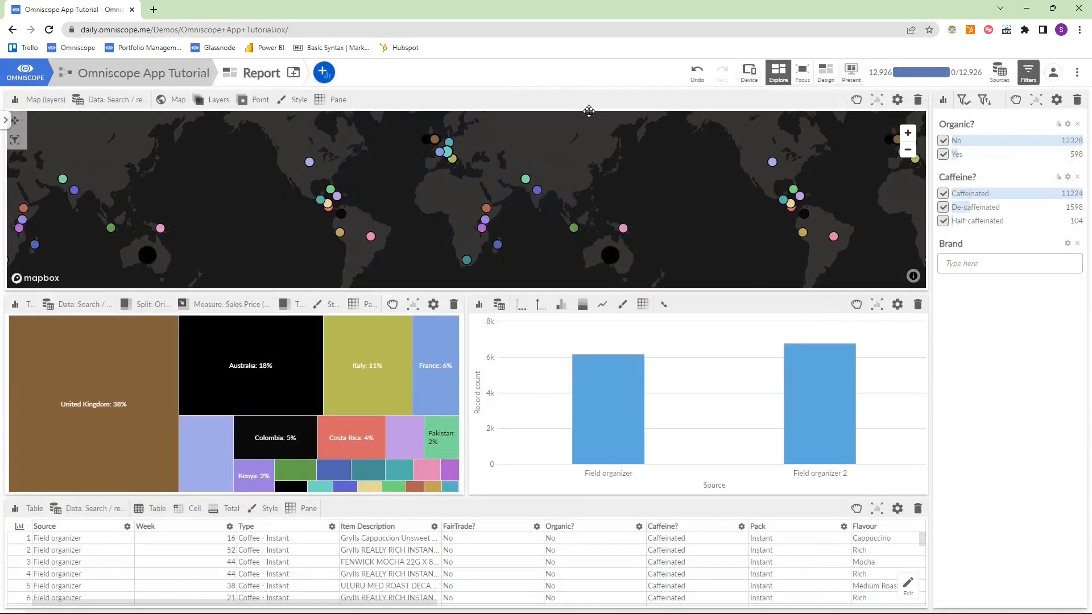
Switch the report to design mode and show the report-level settings with no view selected
{"action": "left_click", "coordinate": [823, 77]}
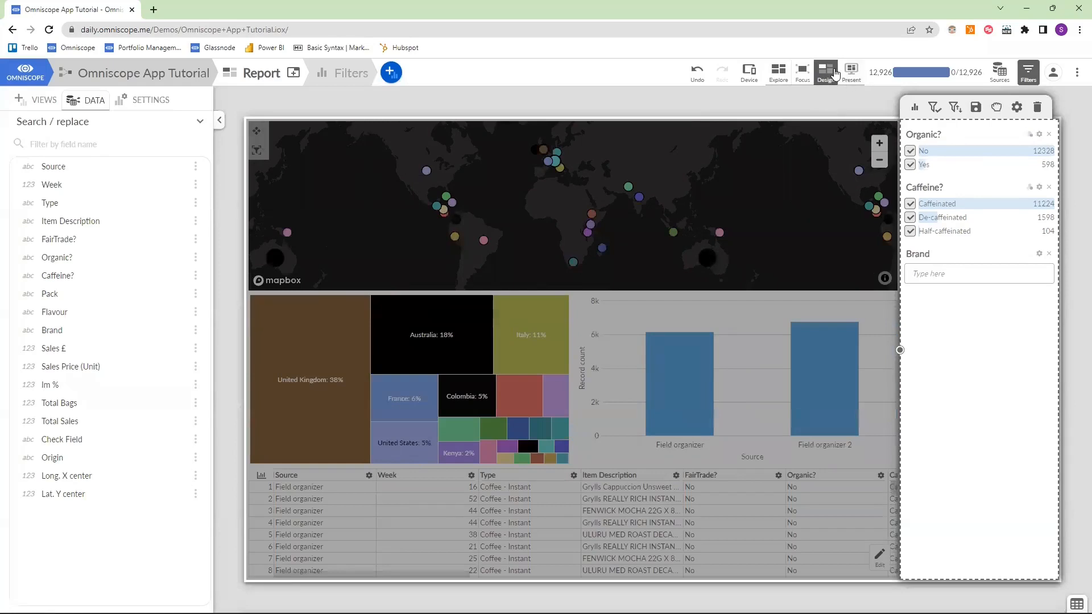
{"action": "left_click", "coordinate": [840, 89]}
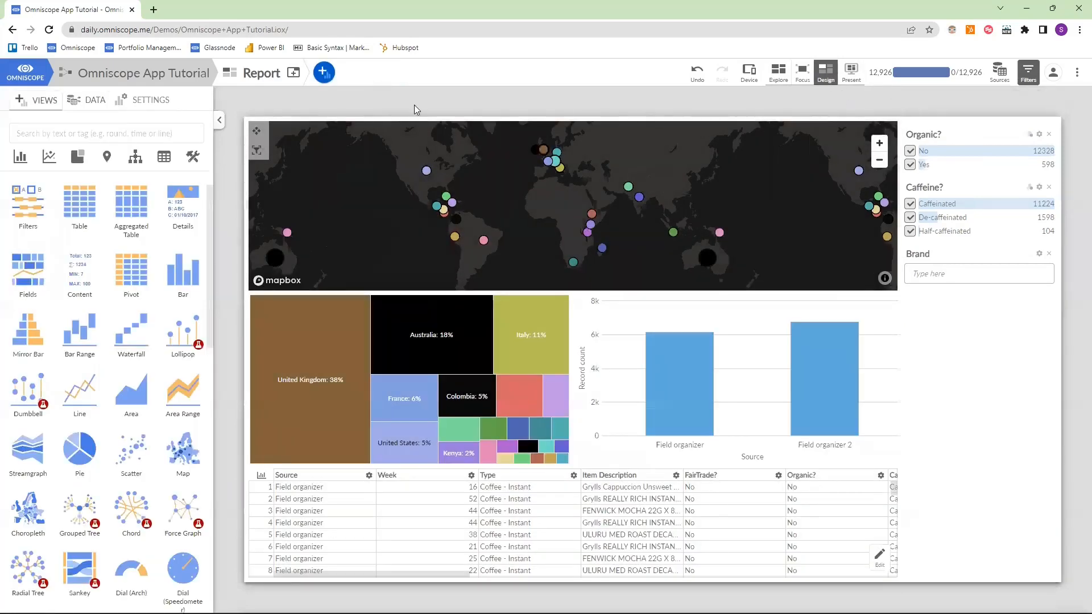
{"action": "left_click", "coordinate": [149, 102]}
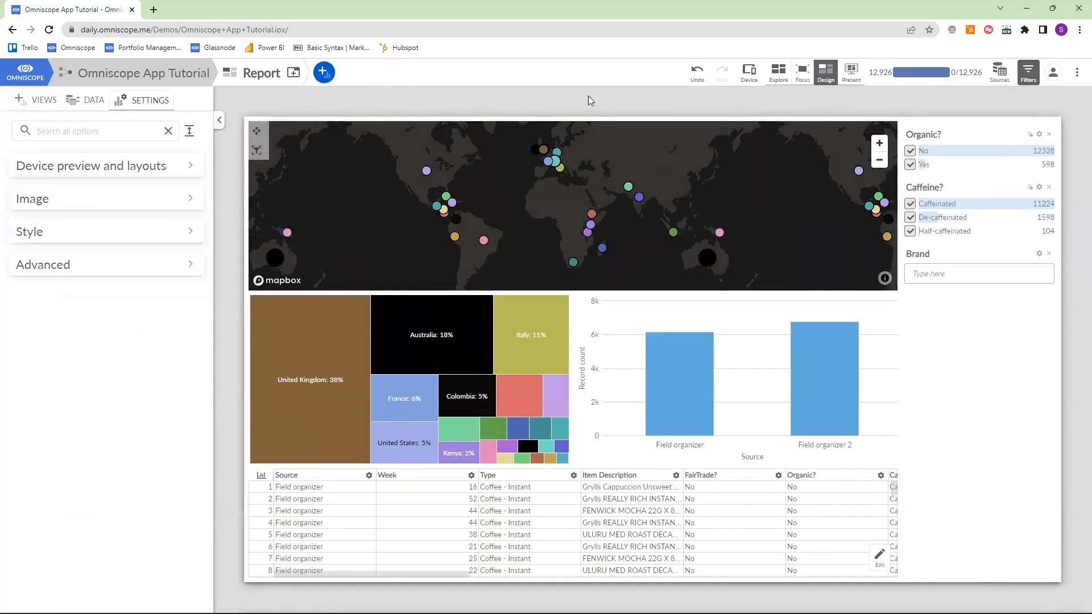
Search for pareto, add a Pareto view beside the tile view below the map, and delete the bar view
{"action": "left_click", "coordinate": [325, 72]}
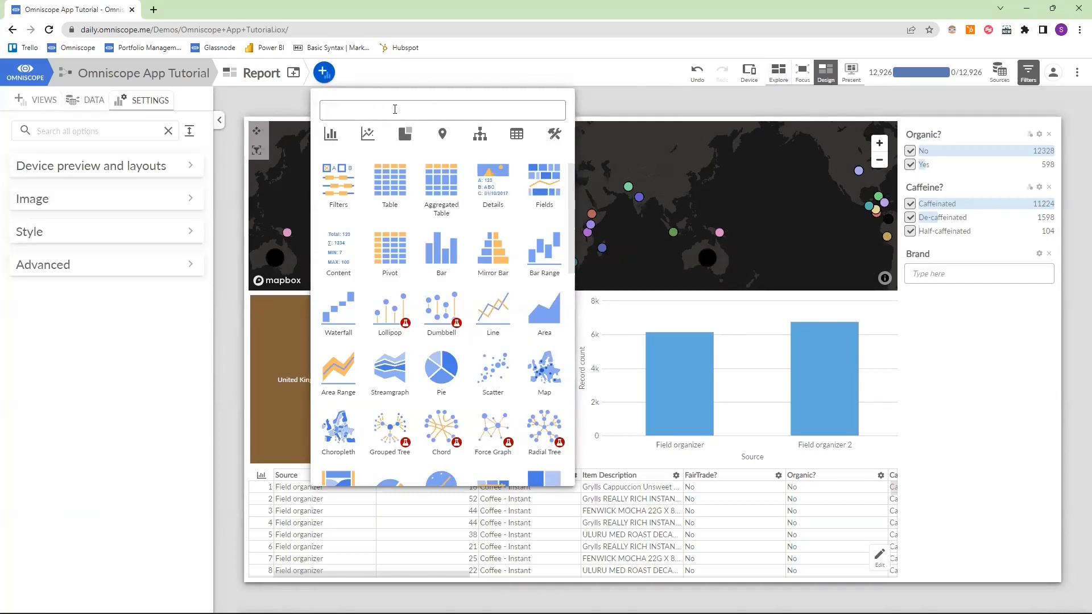
{"action": "type", "text": "pare"}
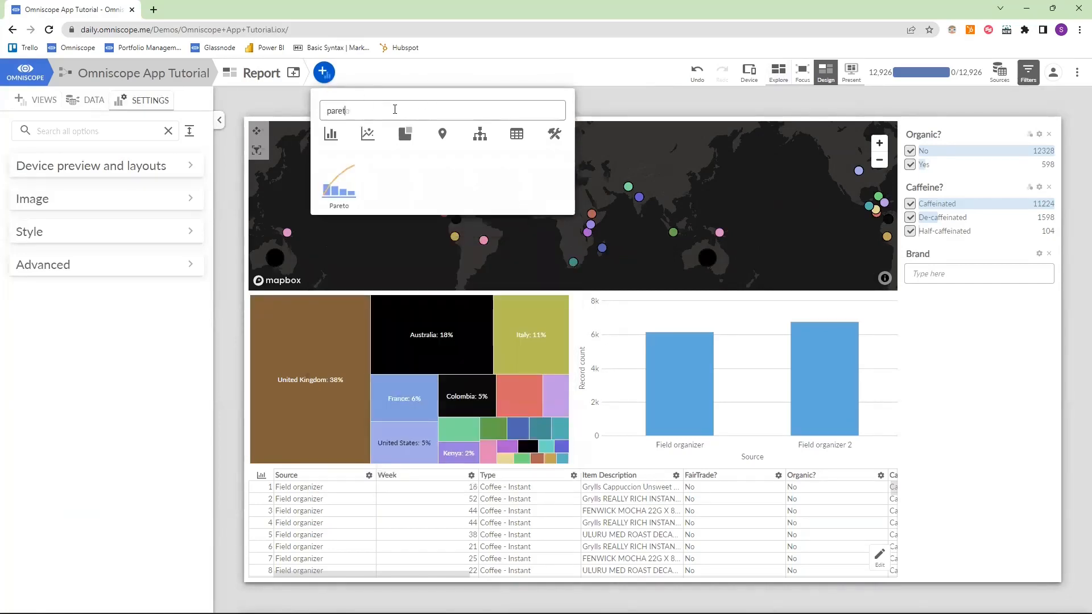
{"action": "type", "text": "t"}
{"action": "left_click_drag", "start_coordinate": [339, 181], "coordinate": [261, 370]}
{"action": "left_click", "coordinate": [875, 359]}
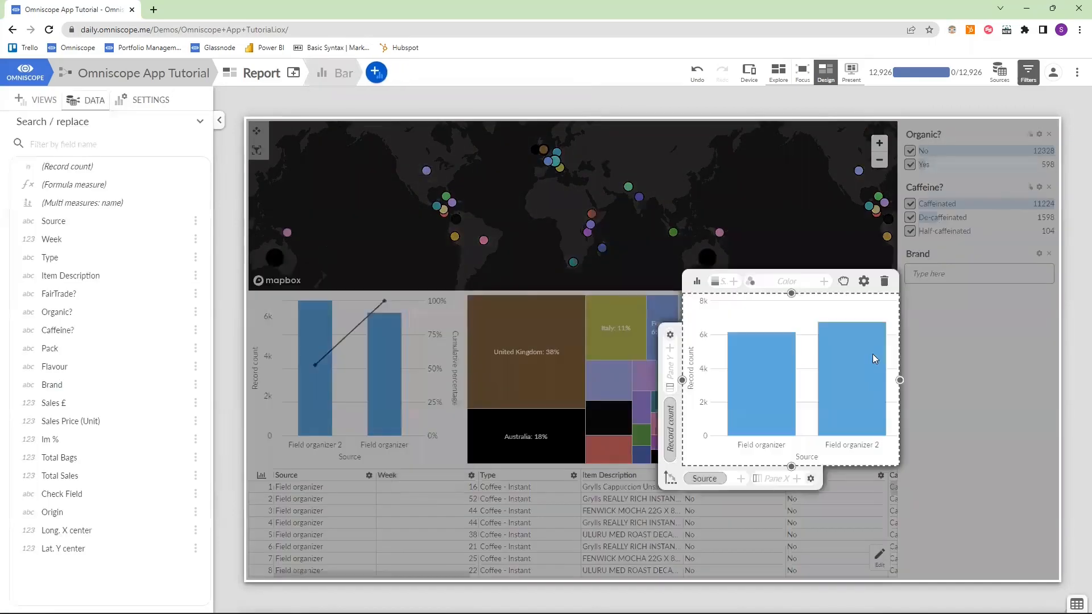
{"action": "left_click", "coordinate": [885, 281]}
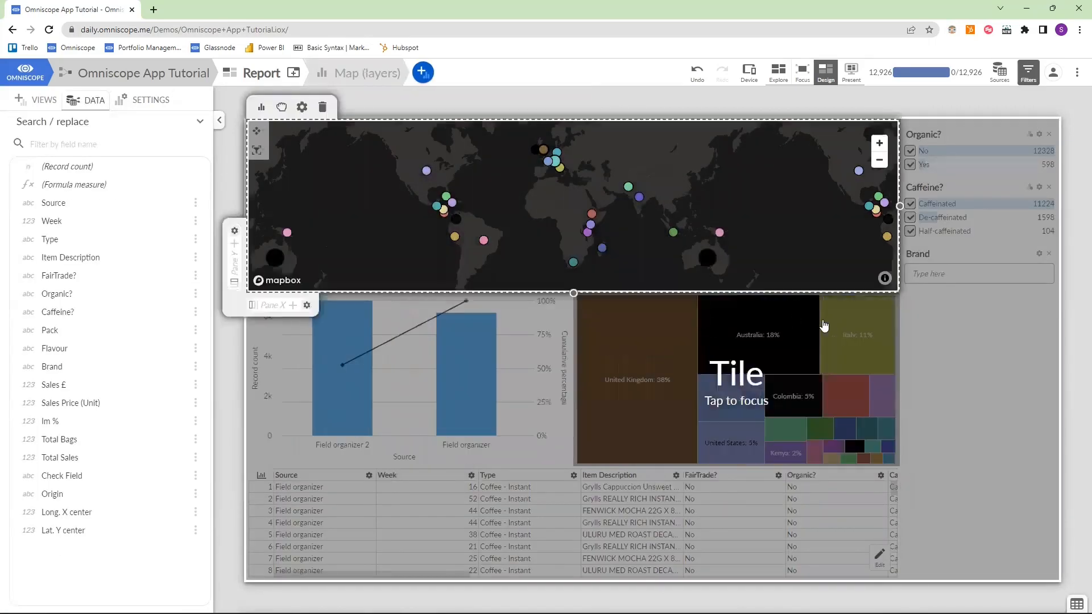
Set the Pareto view to plot Sales £ against Origin
{"action": "left_click", "coordinate": [416, 329]}
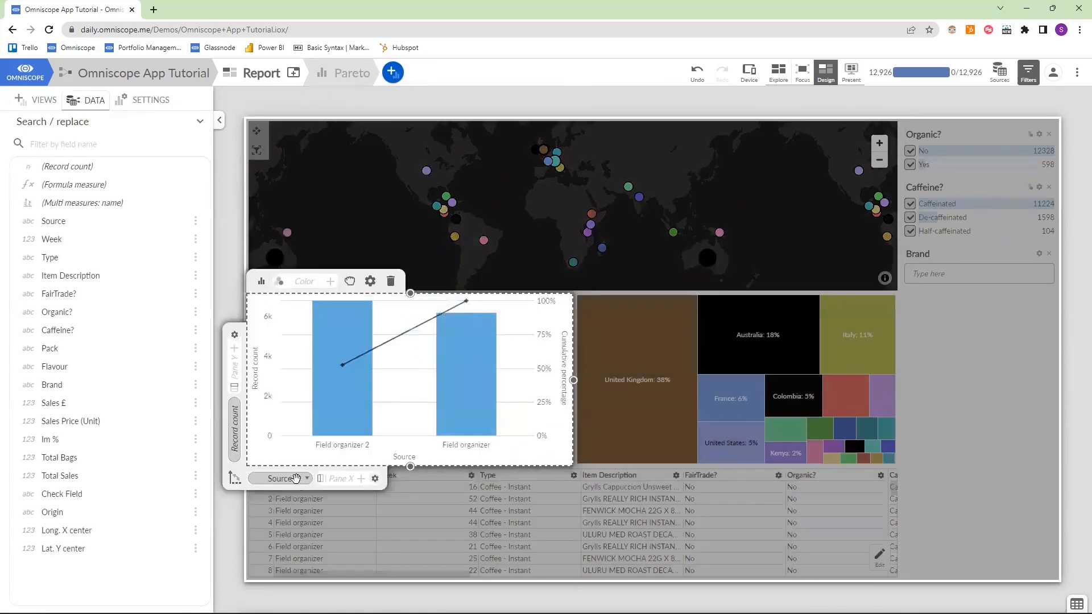
{"action": "left_click", "coordinate": [295, 478]}
{"action": "left_click", "coordinate": [264, 422]}
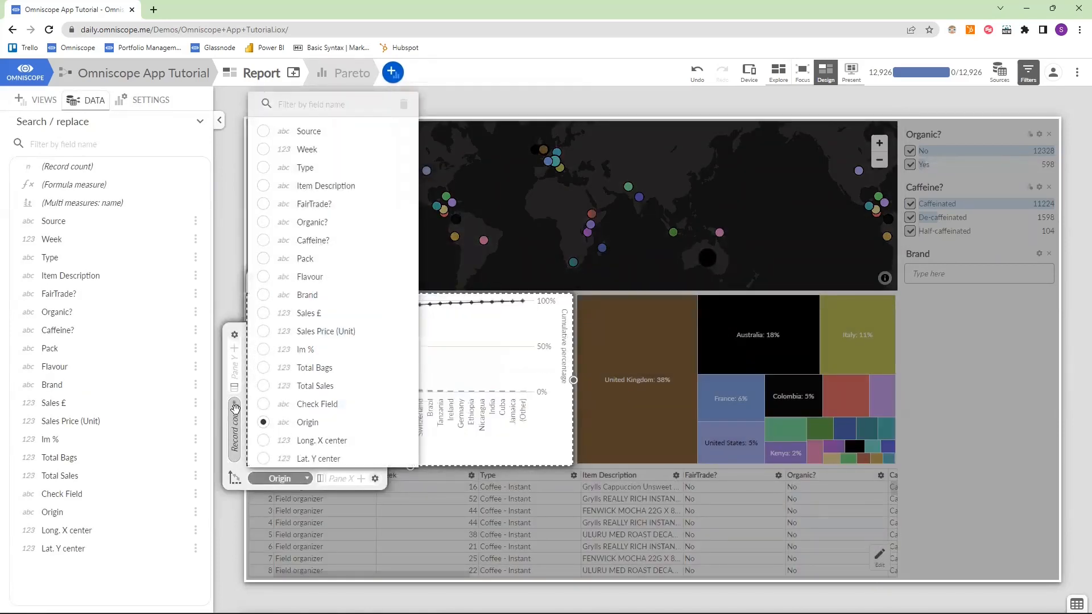
{"action": "left_click", "coordinate": [235, 408]}
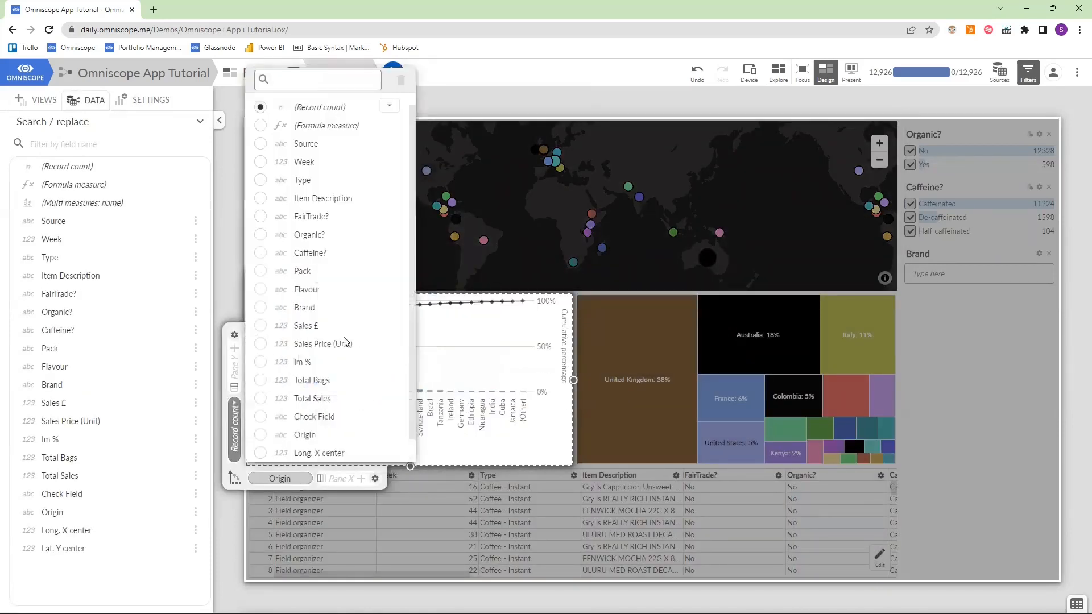
{"action": "left_click", "coordinate": [261, 325]}
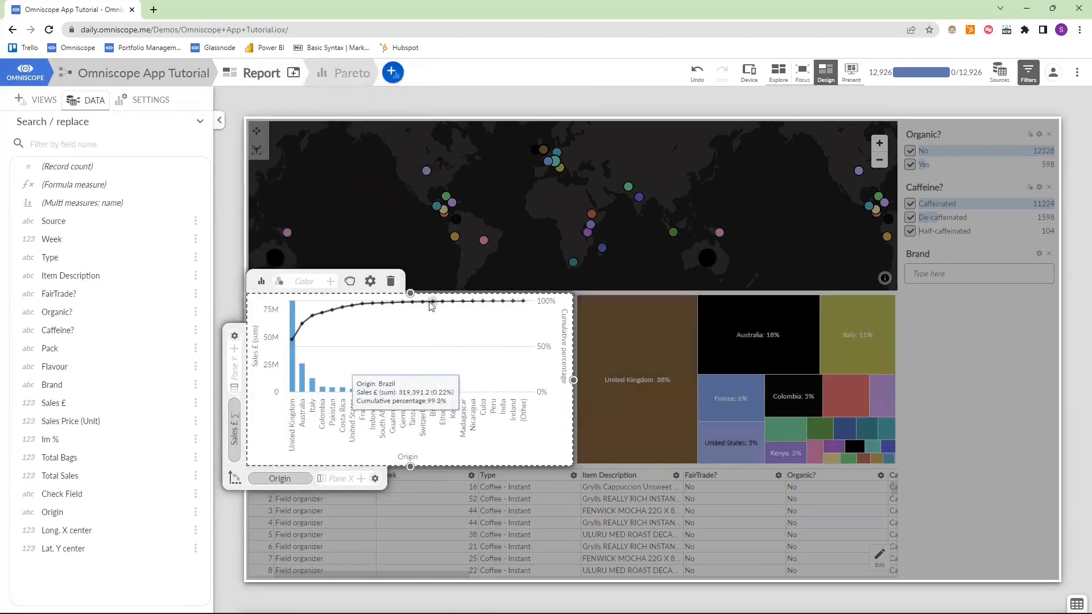
Move the Pareto view into a full-height column left of the map and tile view, and delete the table view
{"action": "left_click_drag", "start_coordinate": [350, 280], "coordinate": [262, 341]}
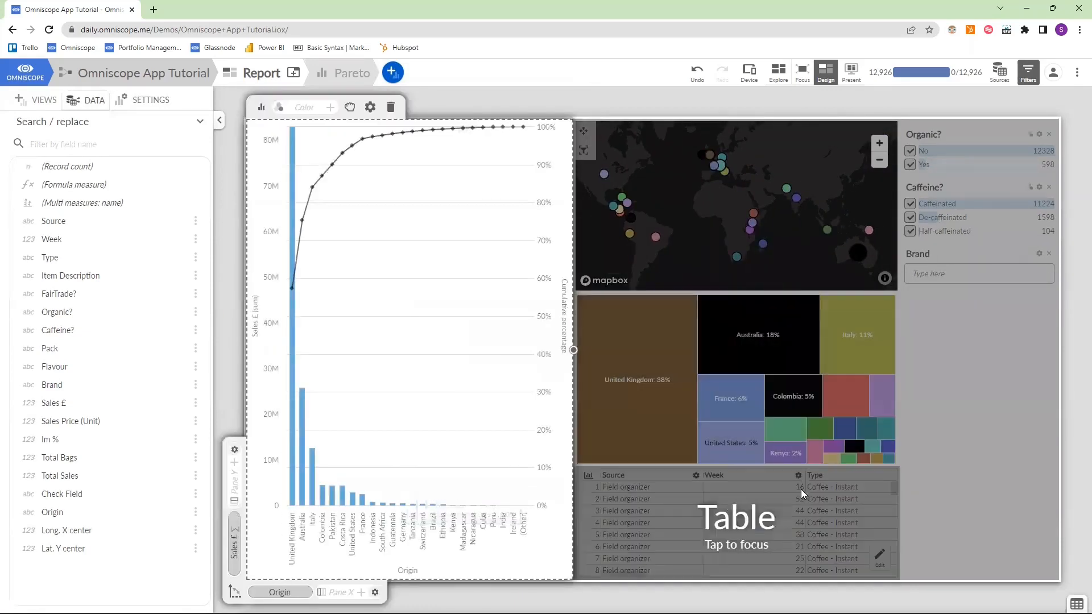
{"action": "left_click", "coordinate": [650, 472]}
{"action": "left_click", "coordinate": [662, 458]}
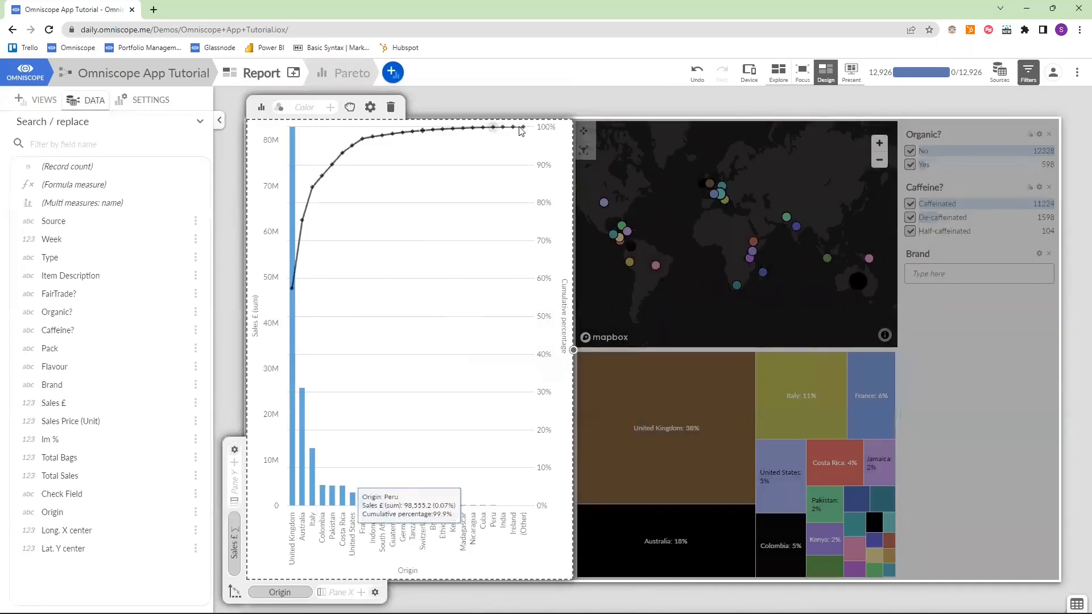
{"action": "left_click", "coordinate": [487, 100]}
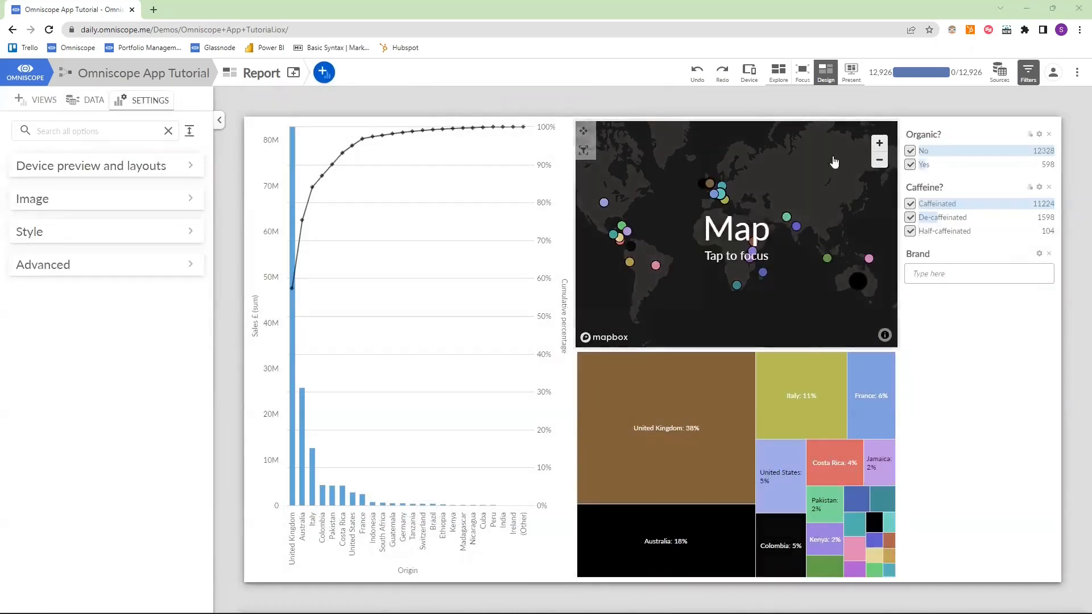
Apply the Blue and cyan style preset to the report and postpone the page reload for the new font
{"action": "left_click", "coordinate": [1075, 75]}
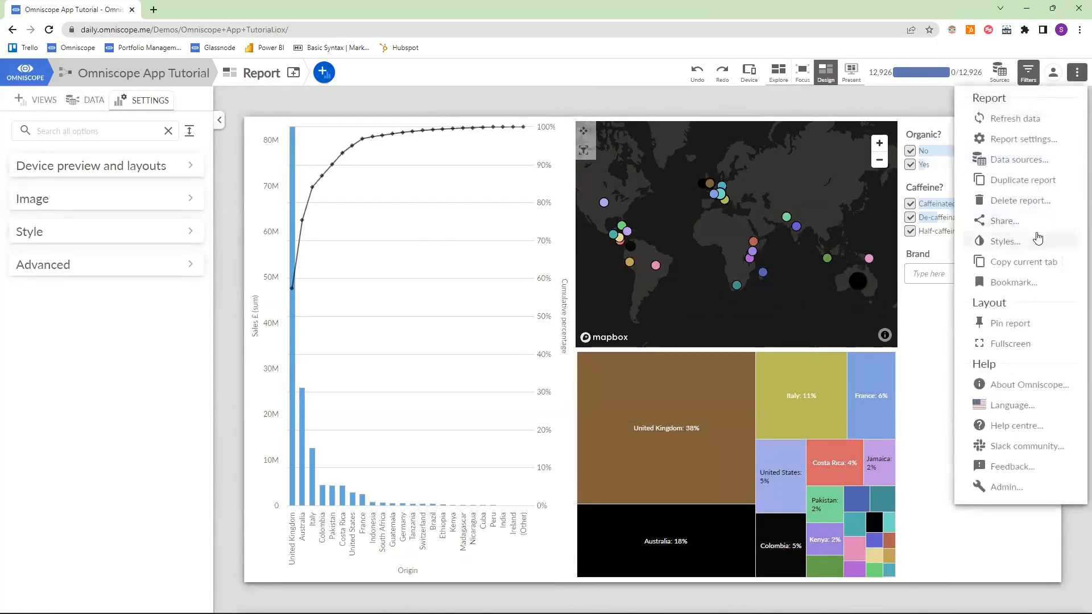
{"action": "left_click", "coordinate": [1019, 242]}
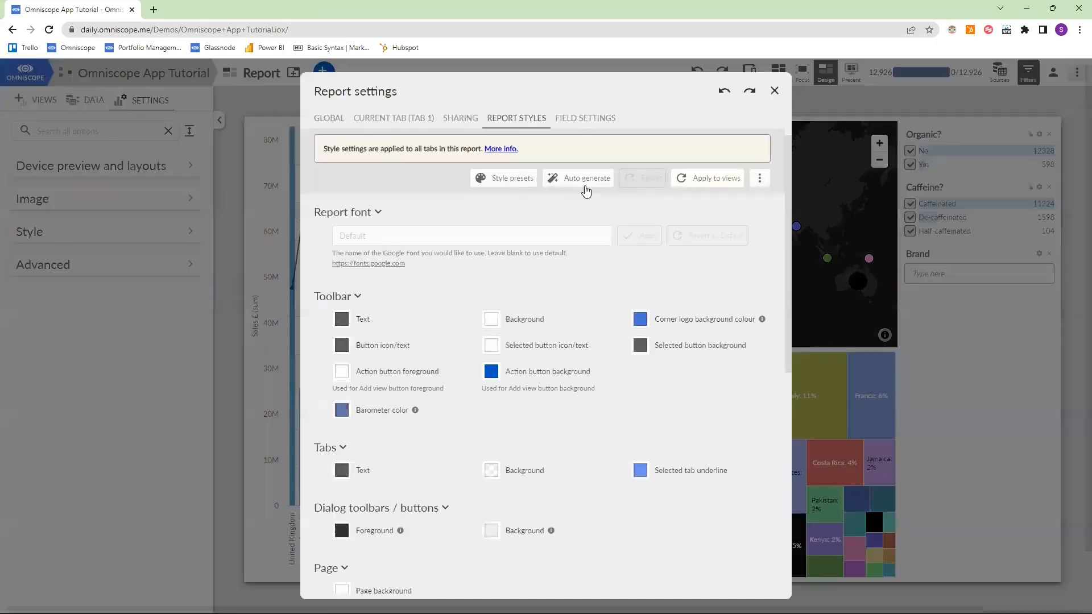
{"action": "left_click", "coordinate": [512, 178]}
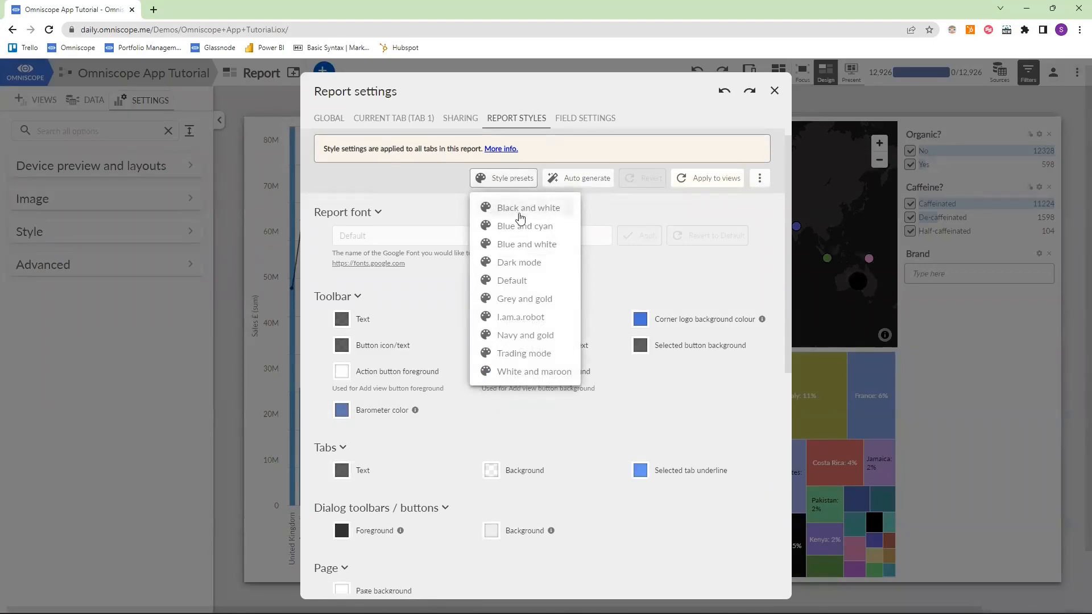
{"action": "left_click", "coordinate": [547, 227]}
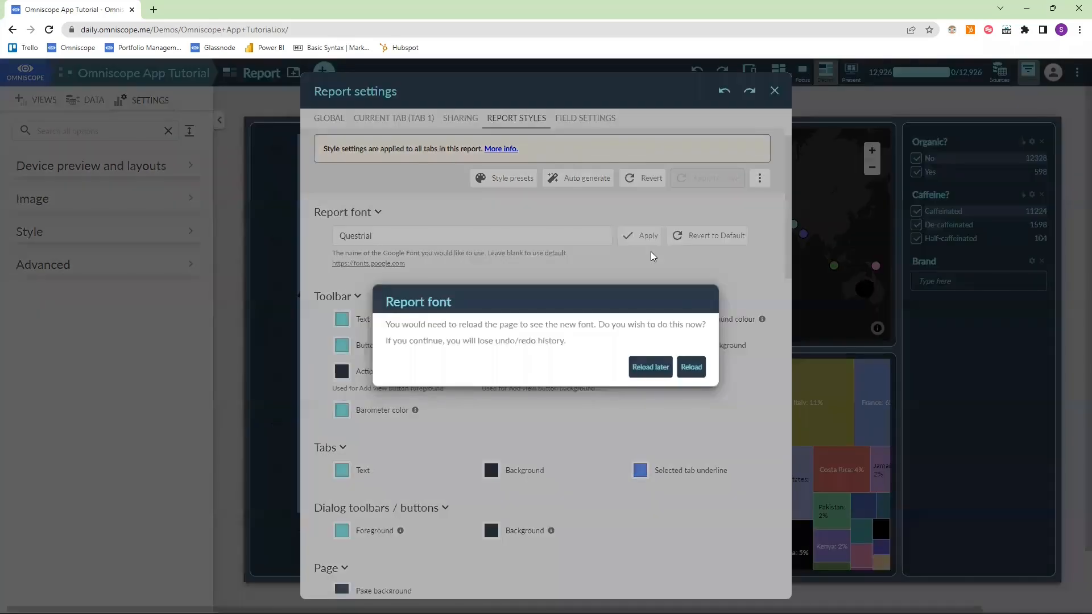
{"action": "left_click", "coordinate": [667, 371]}
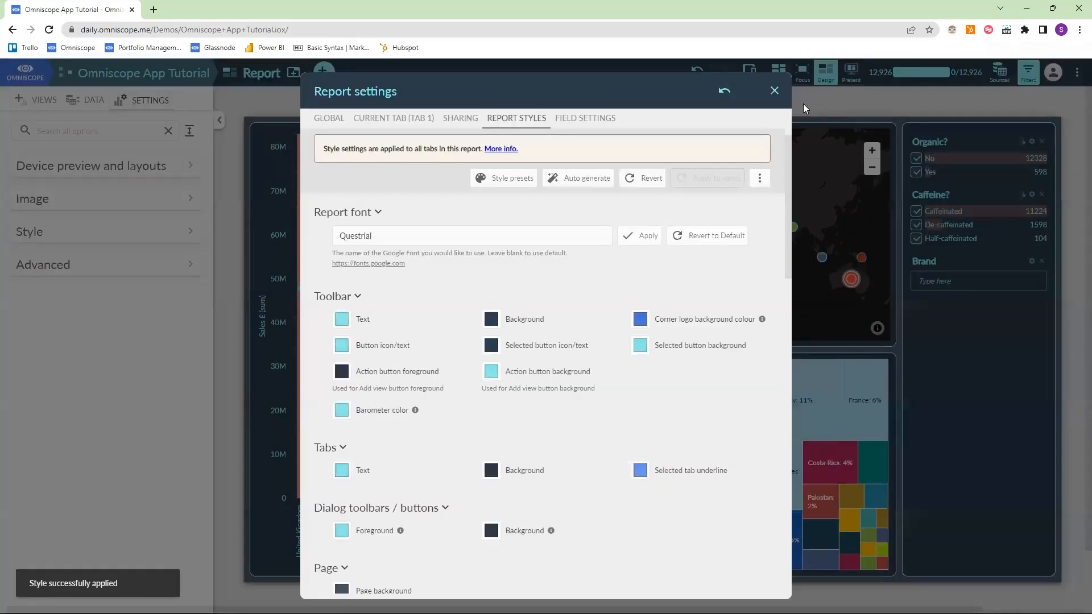
{"action": "left_click", "coordinate": [775, 92]}
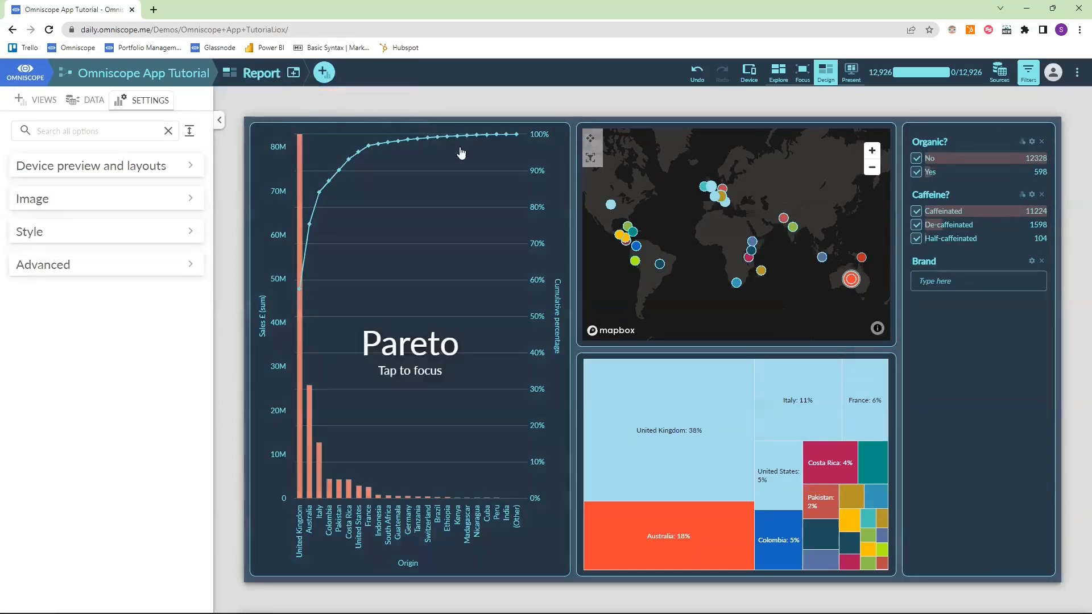
Apply the Navy and gold style preset to the report and close the report settings
{"action": "left_click", "coordinate": [1078, 72]}
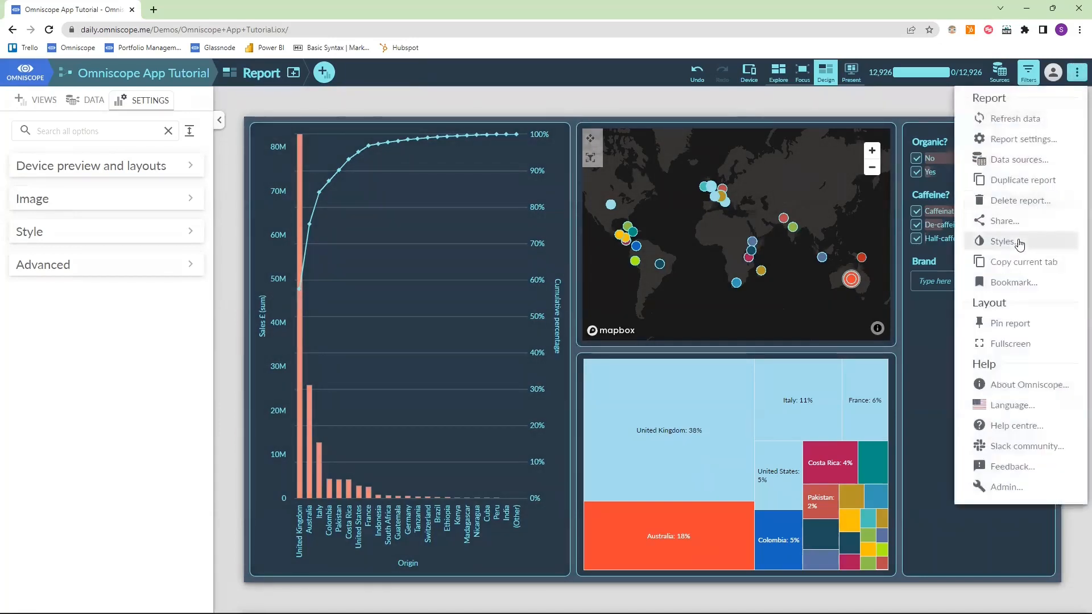
{"action": "left_click", "coordinate": [1019, 243]}
{"action": "left_click", "coordinate": [504, 178]}
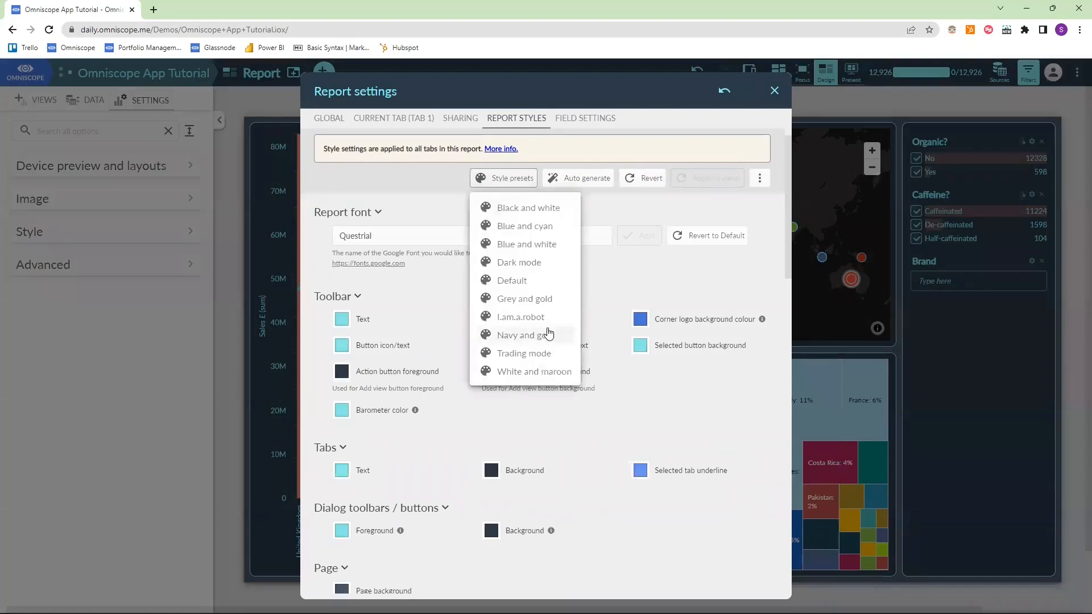
{"action": "left_click", "coordinate": [532, 336]}
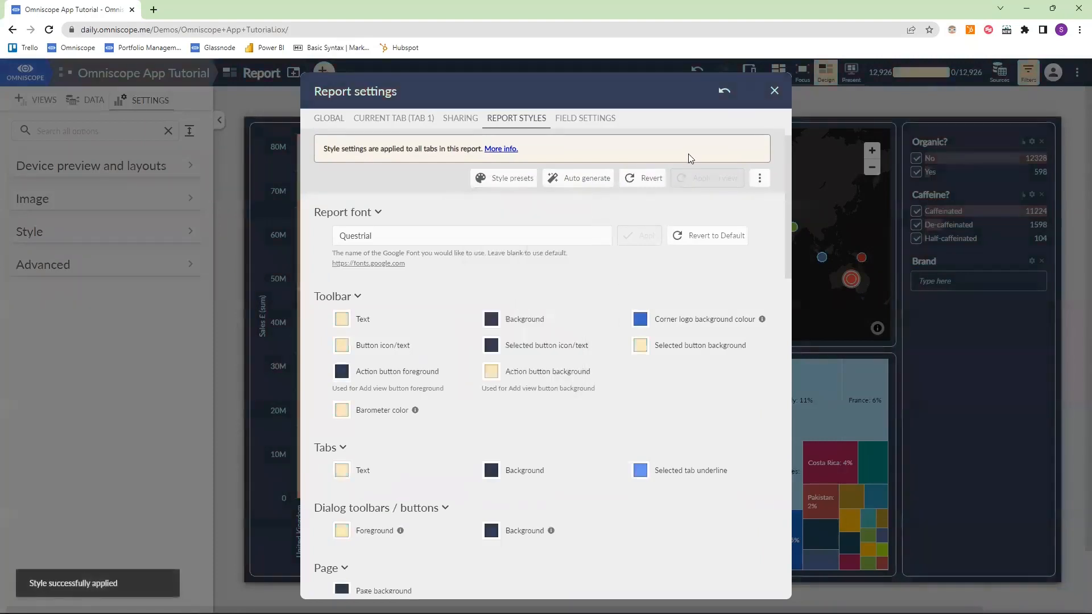
{"action": "left_click", "coordinate": [774, 91]}
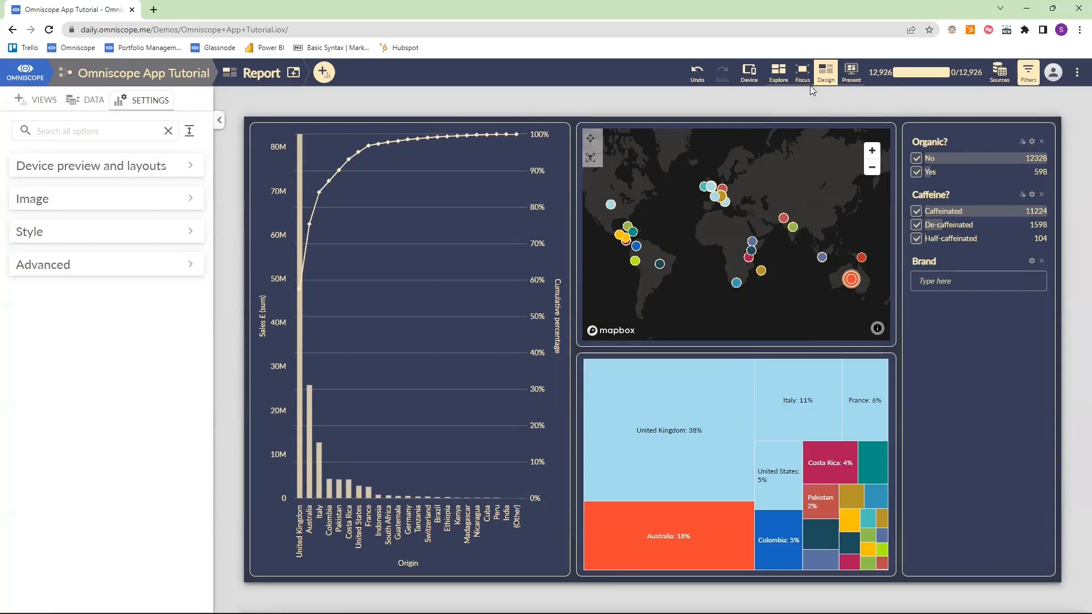
Add a tablet landscape layout previewed on Samsung Galaxy Tab 10 and a phone portrait layout previewed on Samsung Galaxy Note Series (480x853)
{"action": "left_click", "coordinate": [749, 72]}
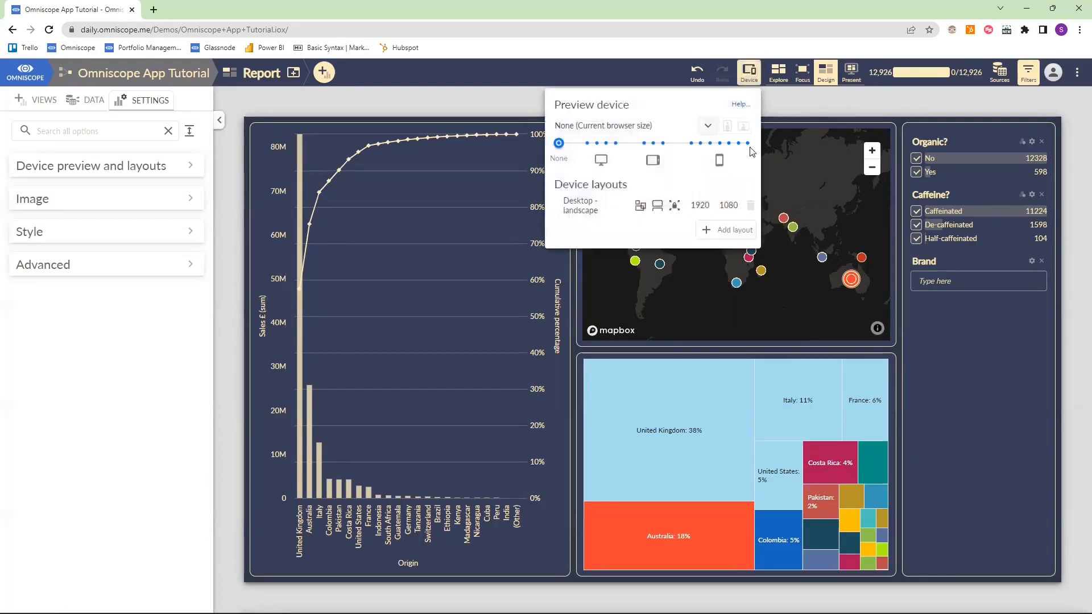
{"action": "left_click", "coordinate": [645, 143]}
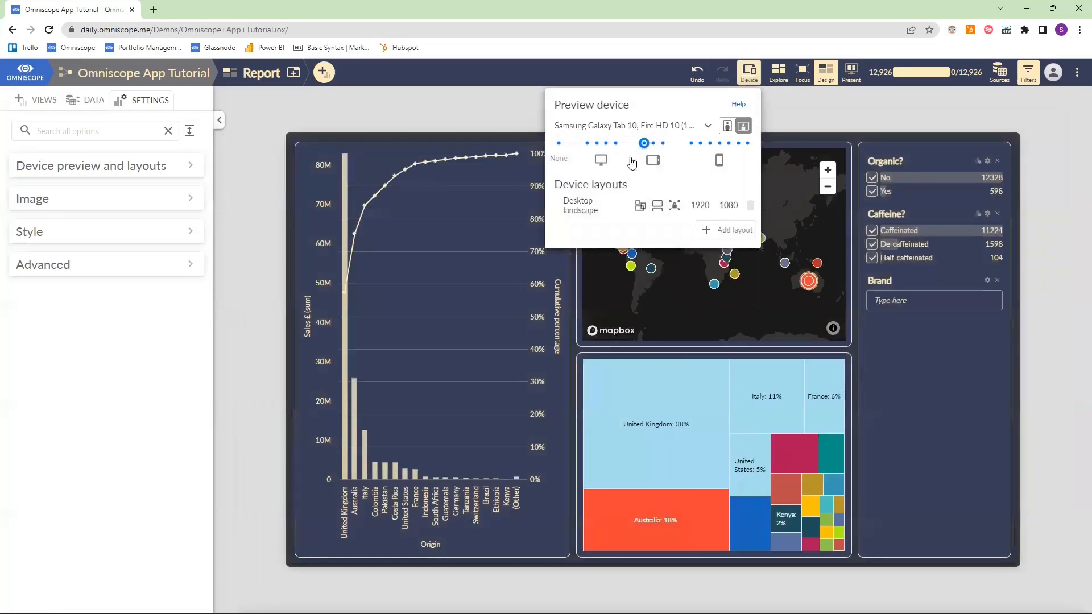
{"action": "left_click", "coordinate": [714, 230]}
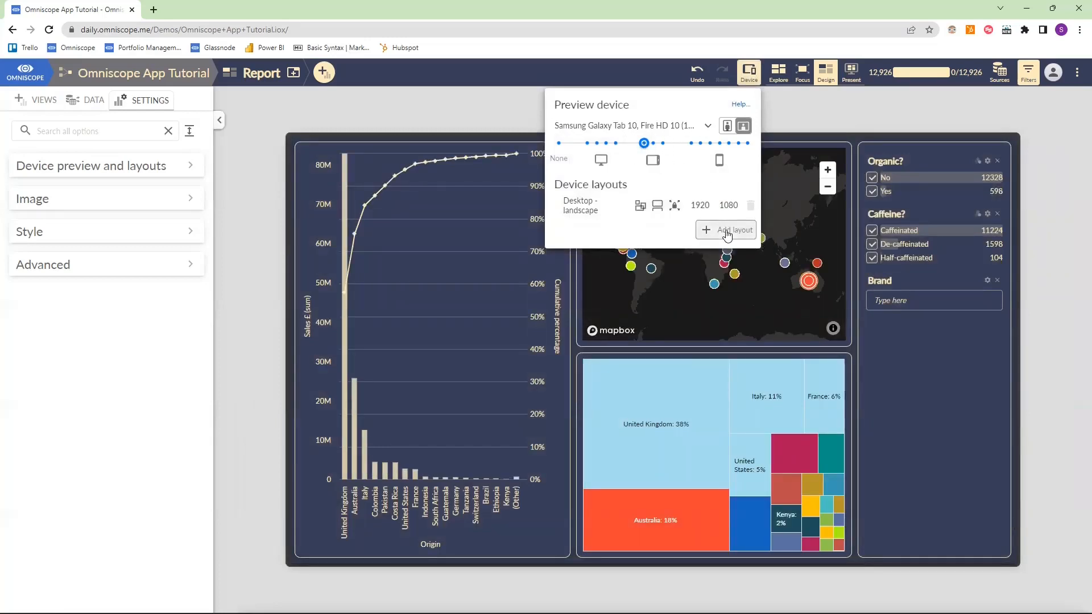
{"action": "left_click", "coordinate": [692, 144]}
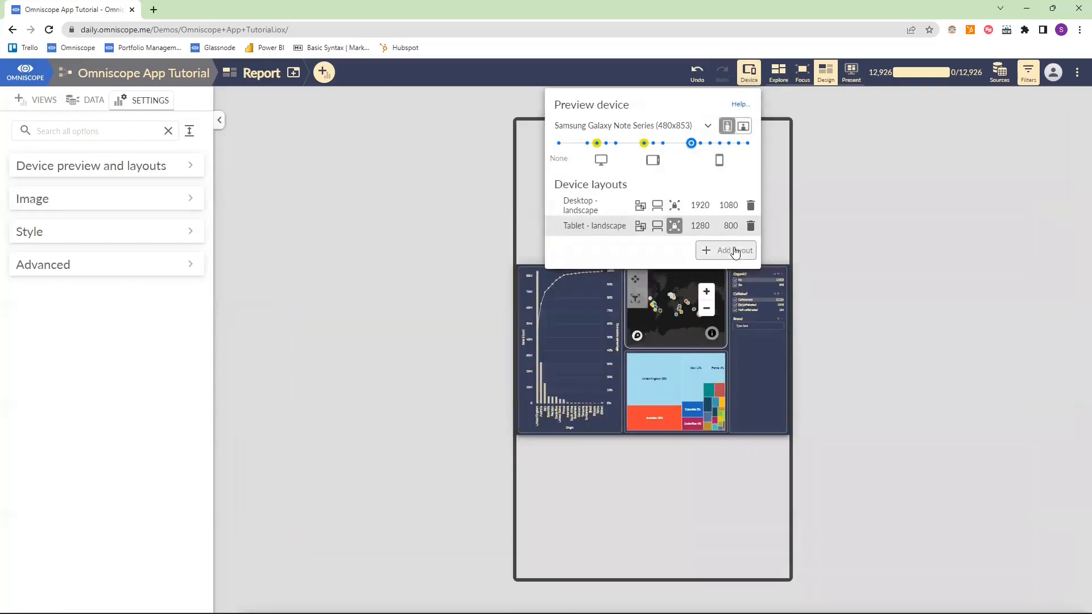
{"action": "left_click", "coordinate": [725, 252]}
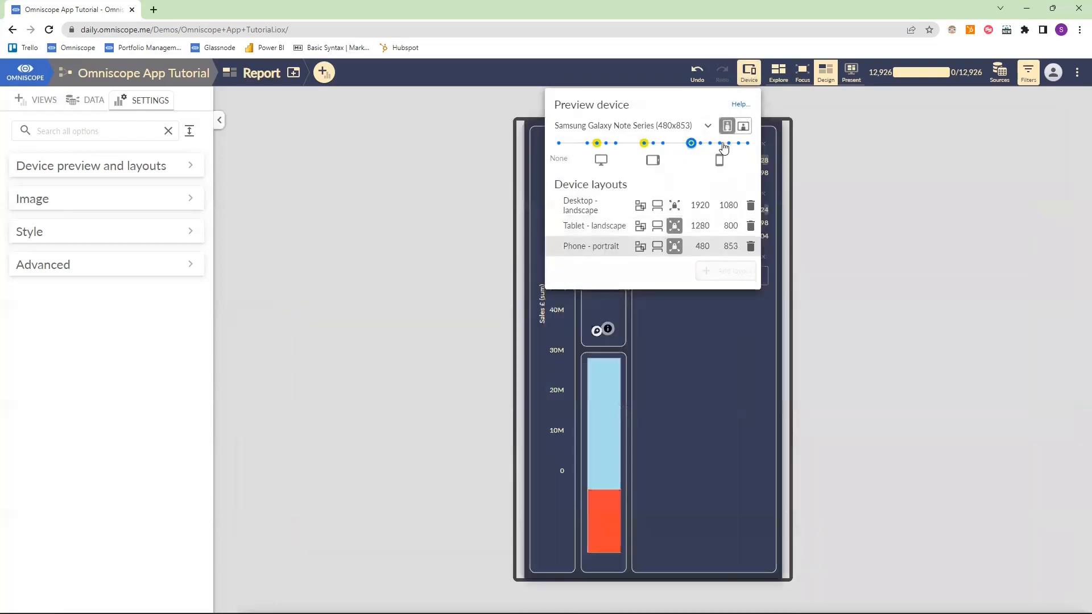
Delete the filters, map and tile views from the phone portrait layout, keeping only the Pareto view
{"action": "left_click", "coordinate": [825, 250]}
{"action": "left_click", "coordinate": [699, 245]}
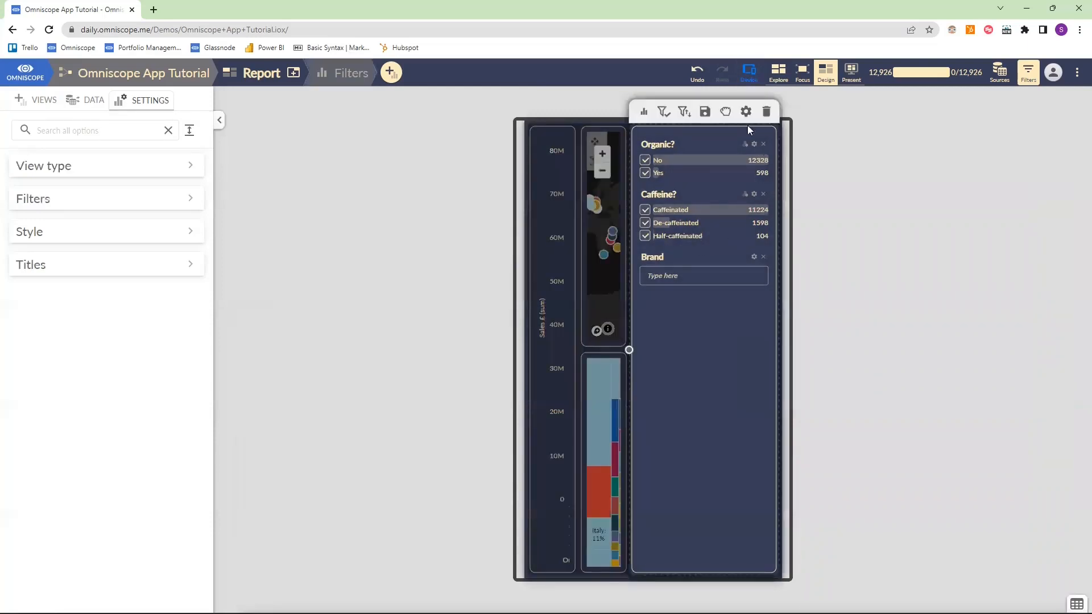
{"action": "left_click", "coordinate": [769, 112]}
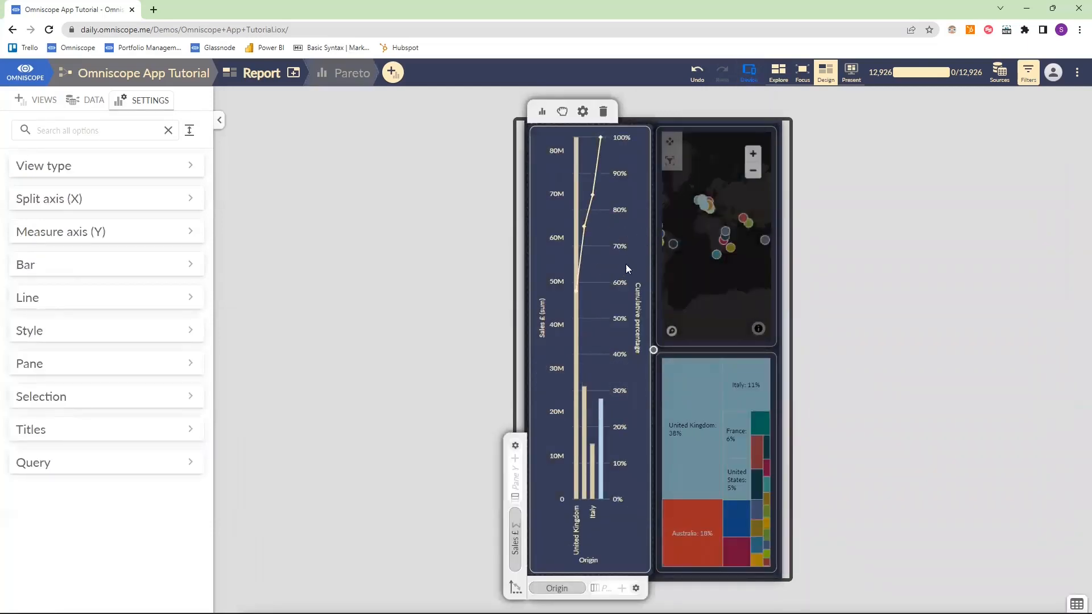
{"action": "left_click", "coordinate": [718, 234]}
{"action": "left_click", "coordinate": [730, 111]}
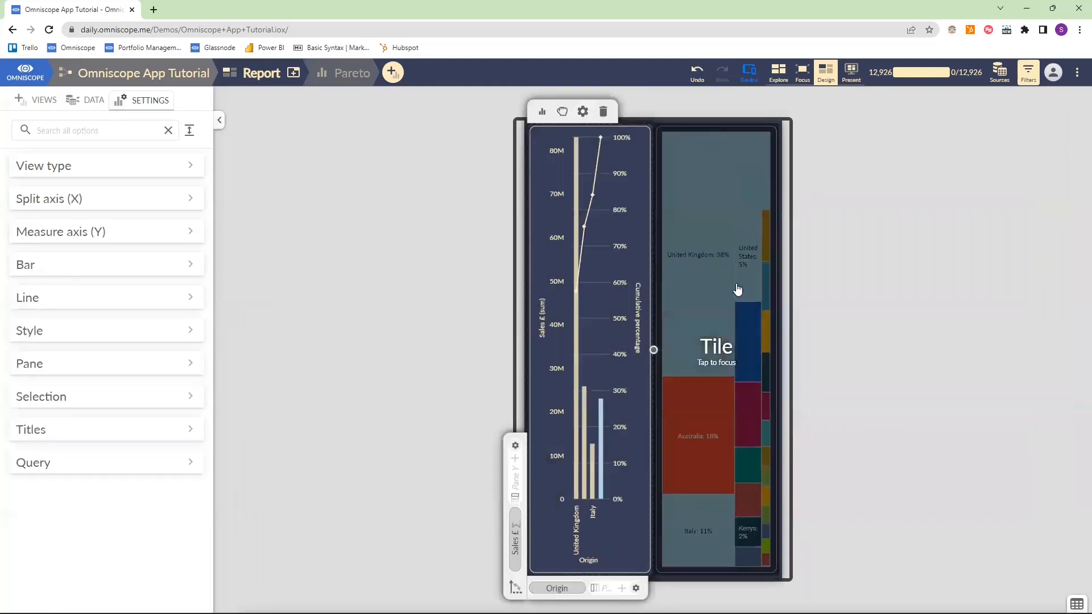
{"action": "left_click", "coordinate": [724, 361]}
{"action": "left_click", "coordinate": [732, 111]}
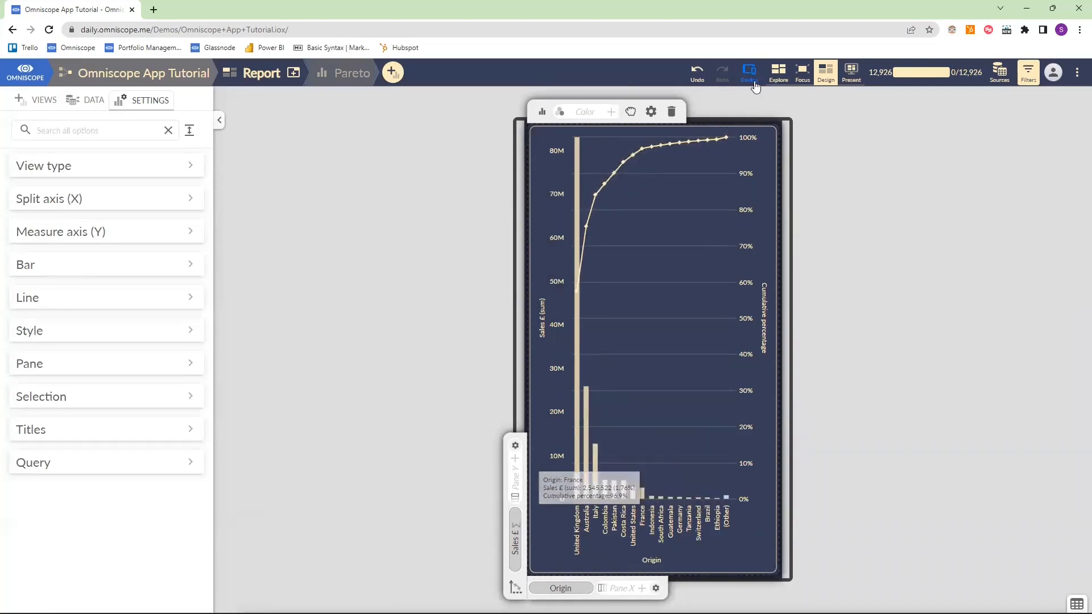
Switch to the tablet landscape layout and widen the map and tile column by narrowing the Pareto view
{"action": "left_click", "coordinate": [749, 72]}
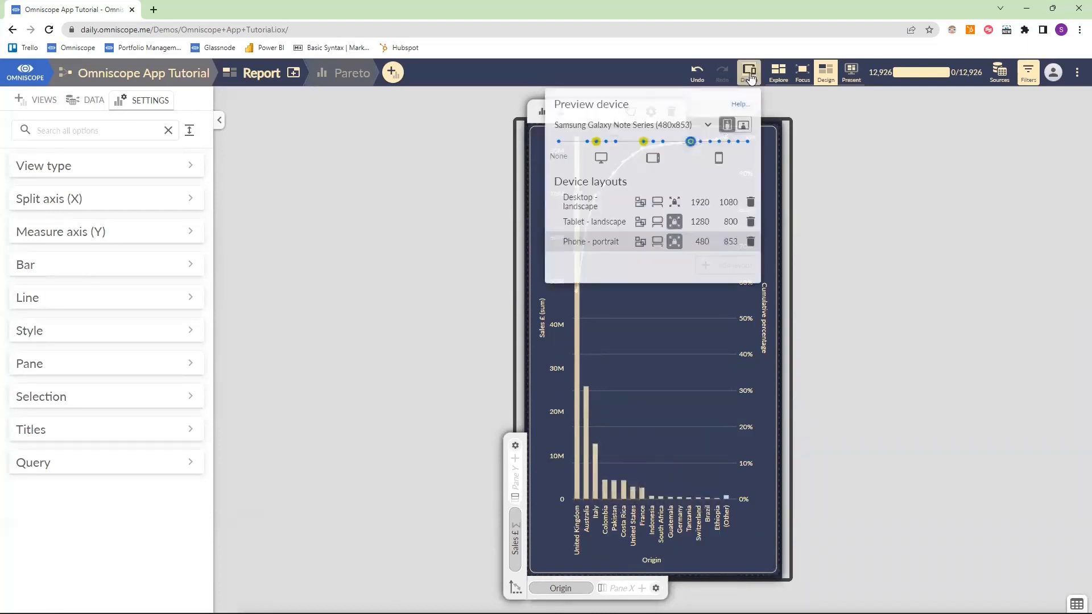
{"action": "left_click", "coordinate": [645, 144]}
{"action": "left_click", "coordinate": [811, 116]}
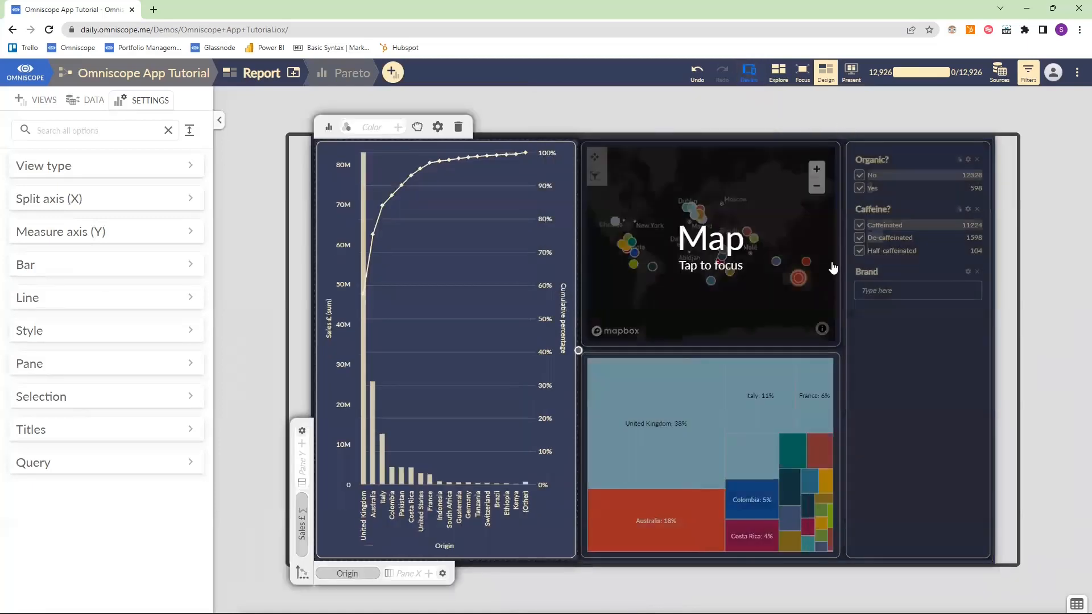
{"action": "left_click", "coordinate": [902, 257]}
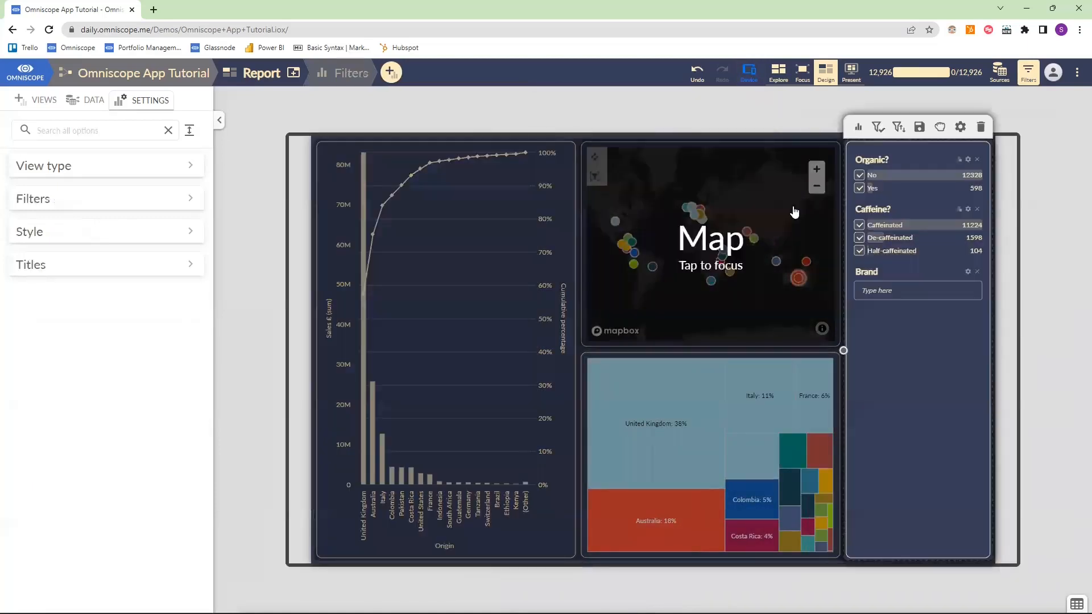
{"action": "left_click", "coordinate": [609, 257]}
{"action": "left_click_drag", "start_coordinate": [578, 243], "coordinate": [523, 243]}
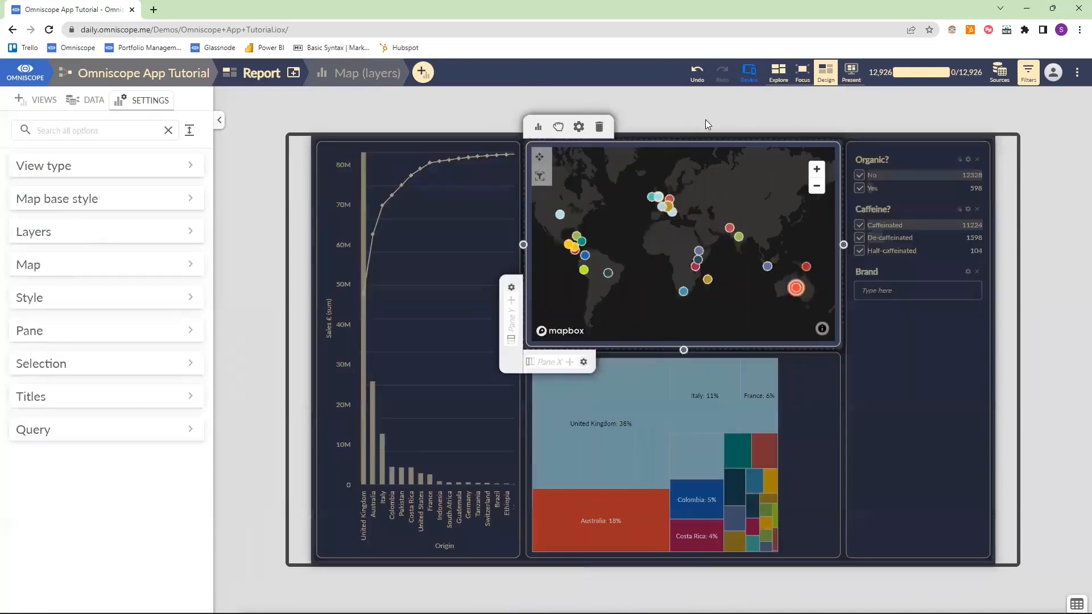
{"action": "left_click", "coordinate": [701, 107]}
Preview the desktop landscape layout on the Generic Desktop Monitor (1920x1080)
{"action": "left_click", "coordinate": [750, 72]}
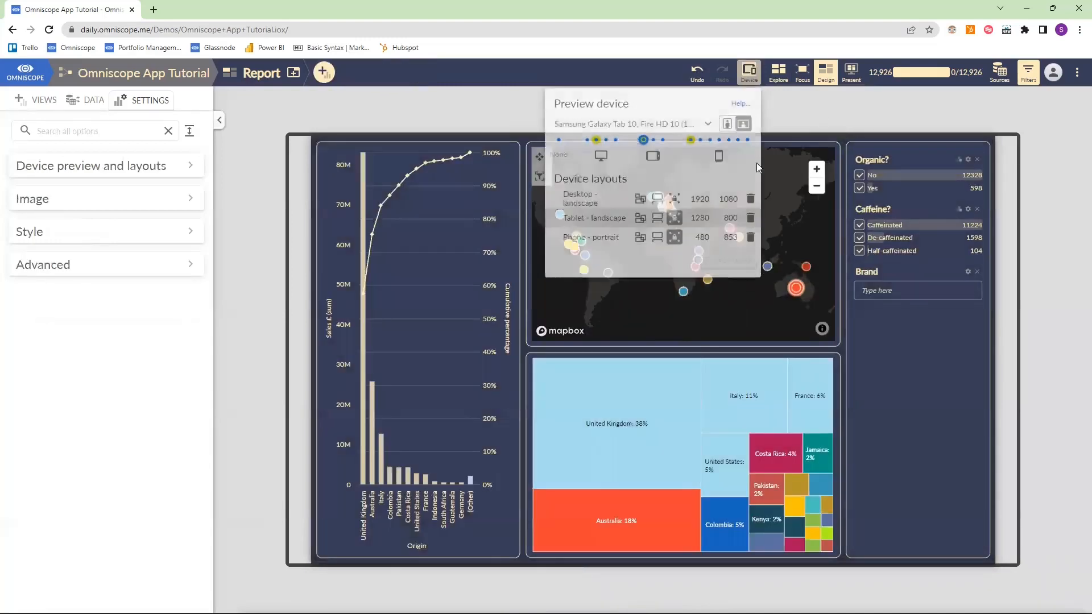
{"action": "left_click", "coordinate": [597, 143]}
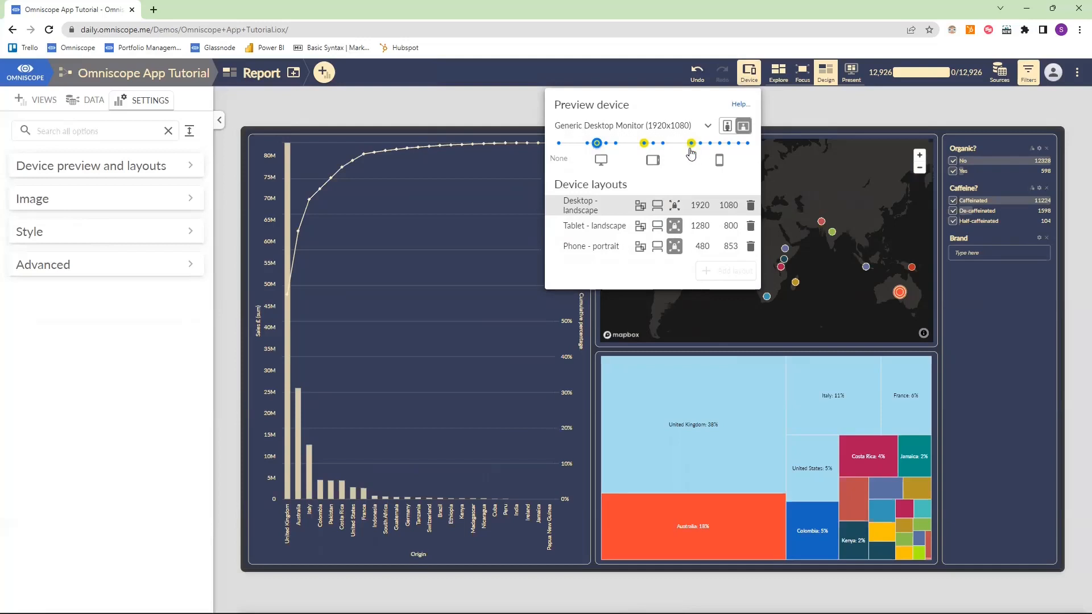
{"action": "left_click", "coordinate": [804, 104]}
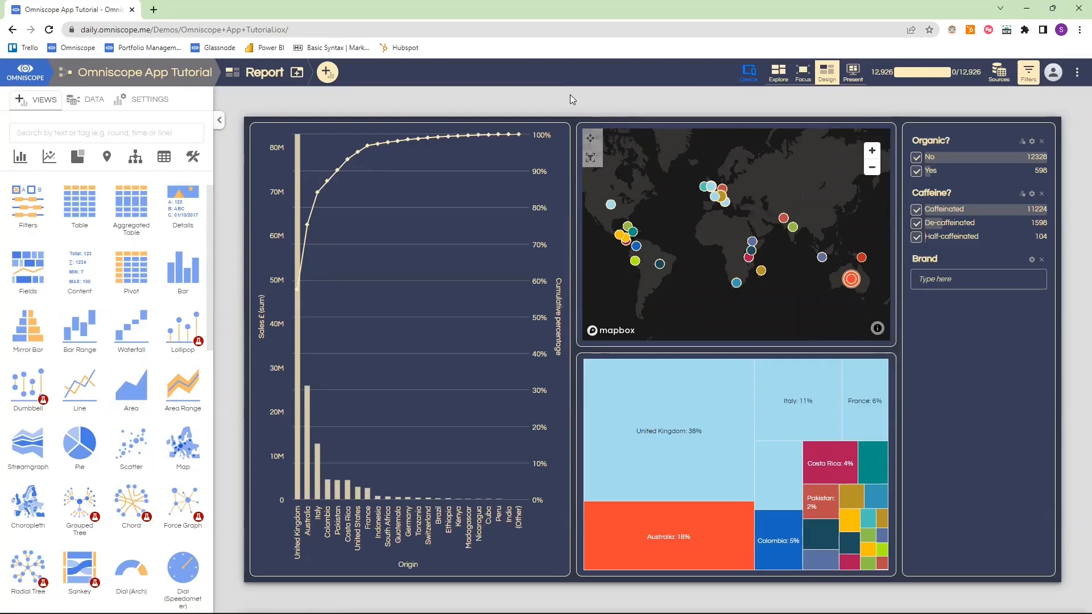
Switch the report to presentation mode and open its sharing settings
{"action": "left_click", "coordinate": [859, 80]}
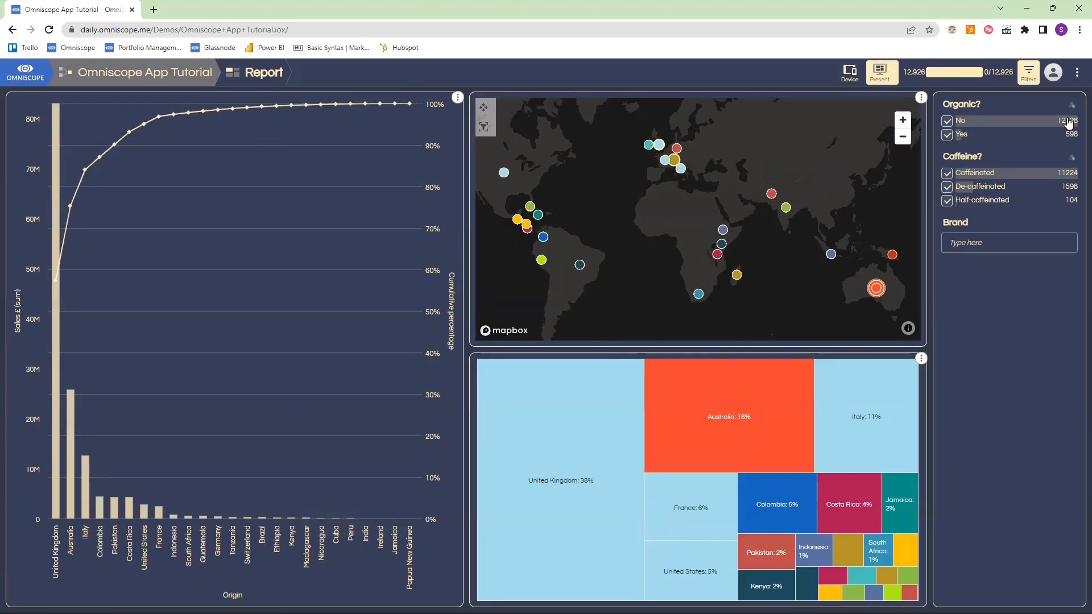
{"action": "left_click", "coordinate": [1078, 72]}
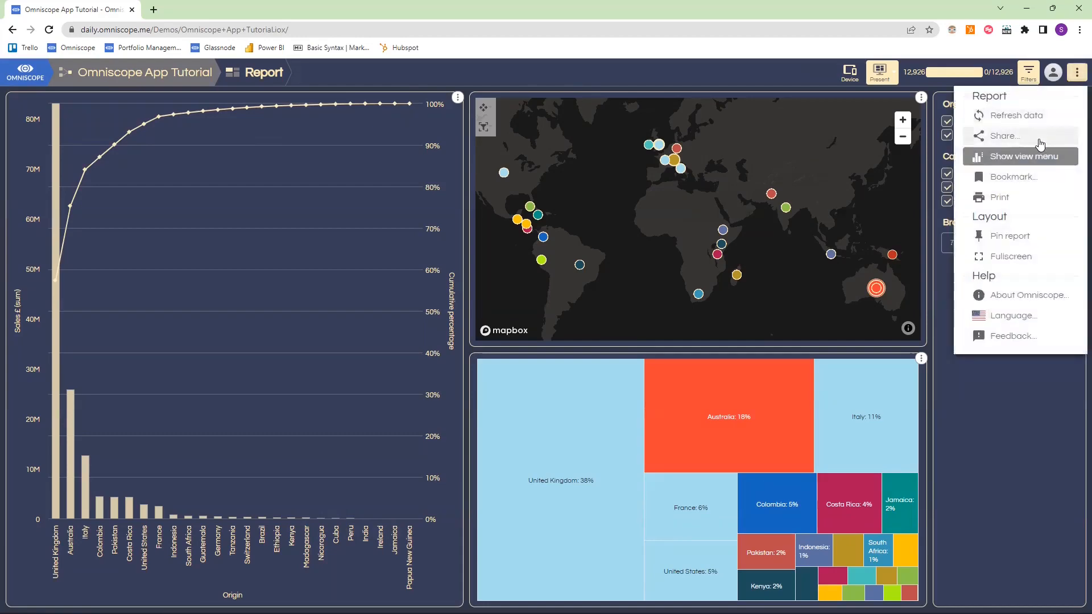
{"action": "left_click", "coordinate": [1018, 137]}
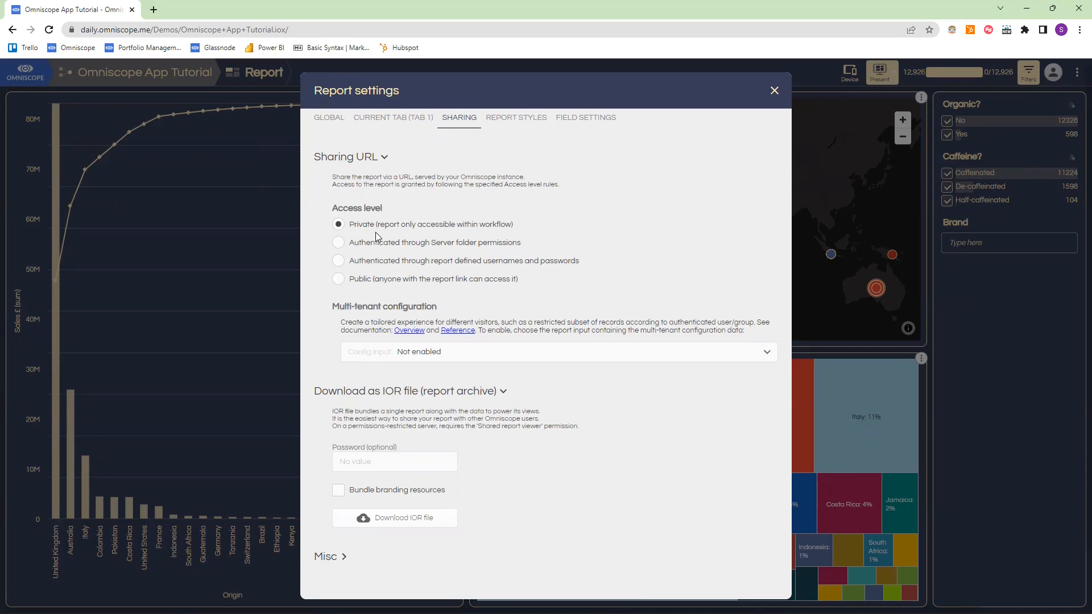
Try access through server folder permissions and through report-defined usernames and passwords, adding a user entry and removing it
{"action": "left_click", "coordinate": [338, 243]}
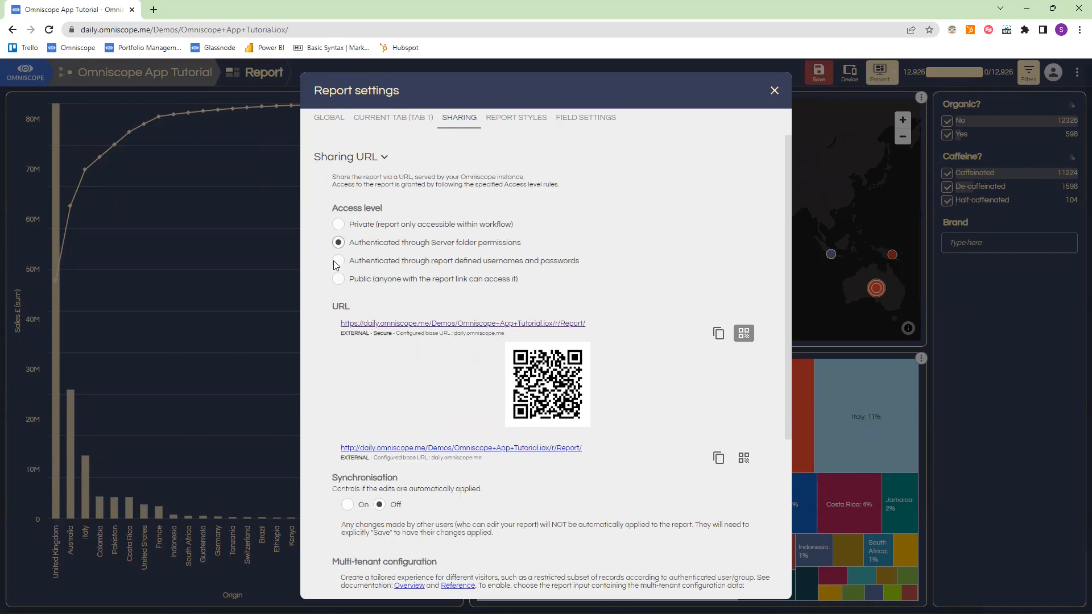
{"action": "left_click", "coordinate": [339, 261]}
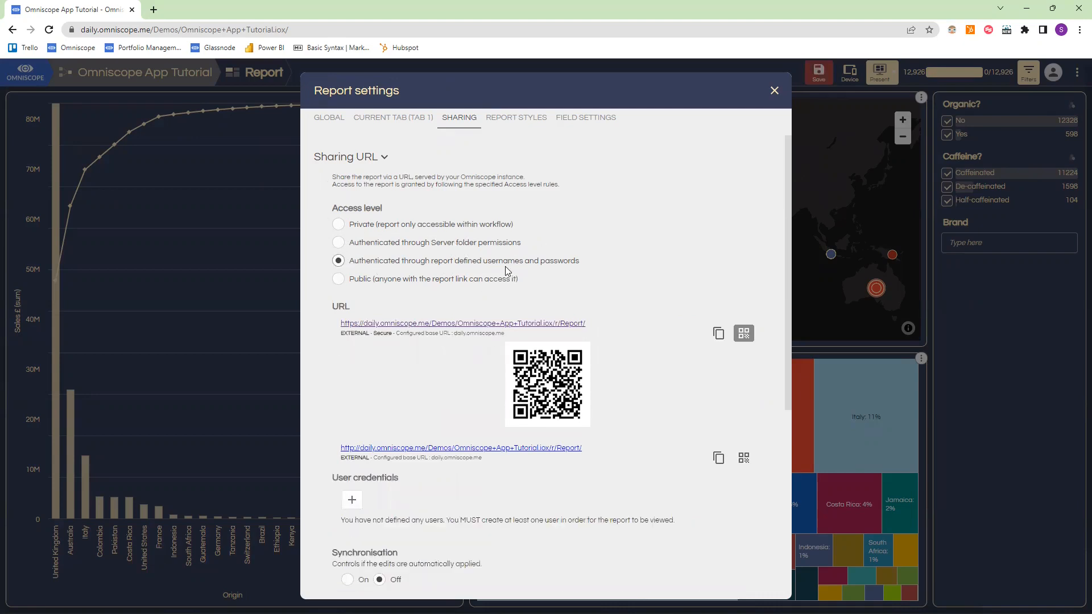
{"action": "scroll", "coordinate": [462, 322], "scroll_direction": "down", "scroll_amount": 3}
{"action": "left_click", "coordinate": [351, 329]}
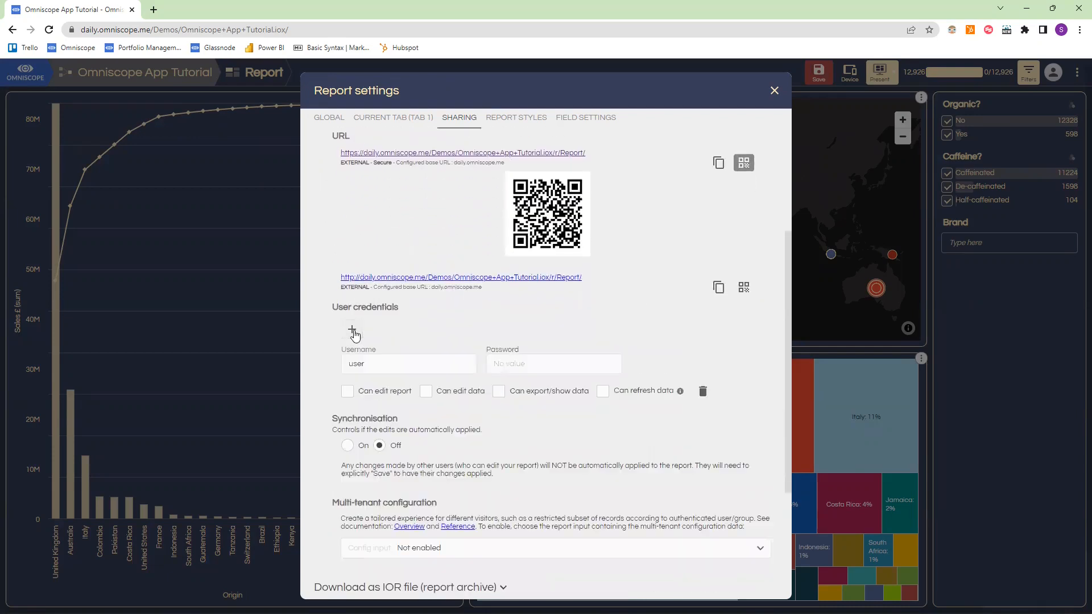
{"action": "left_click", "coordinate": [703, 391]}
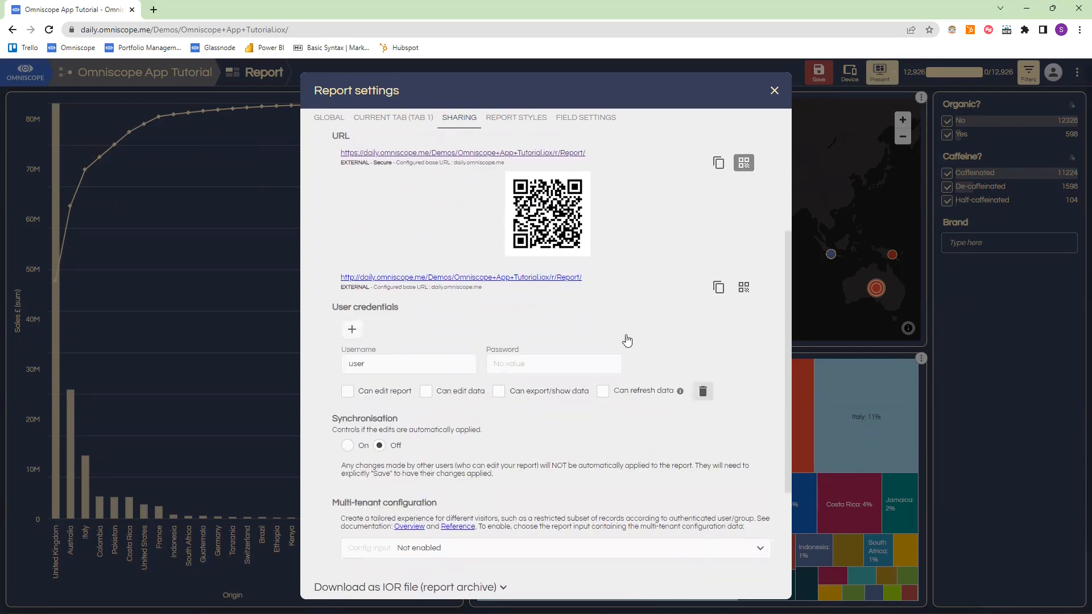
Set the report's access level to Public and open its copied secure URL in a new browser tab
{"action": "left_click", "coordinate": [338, 280]}
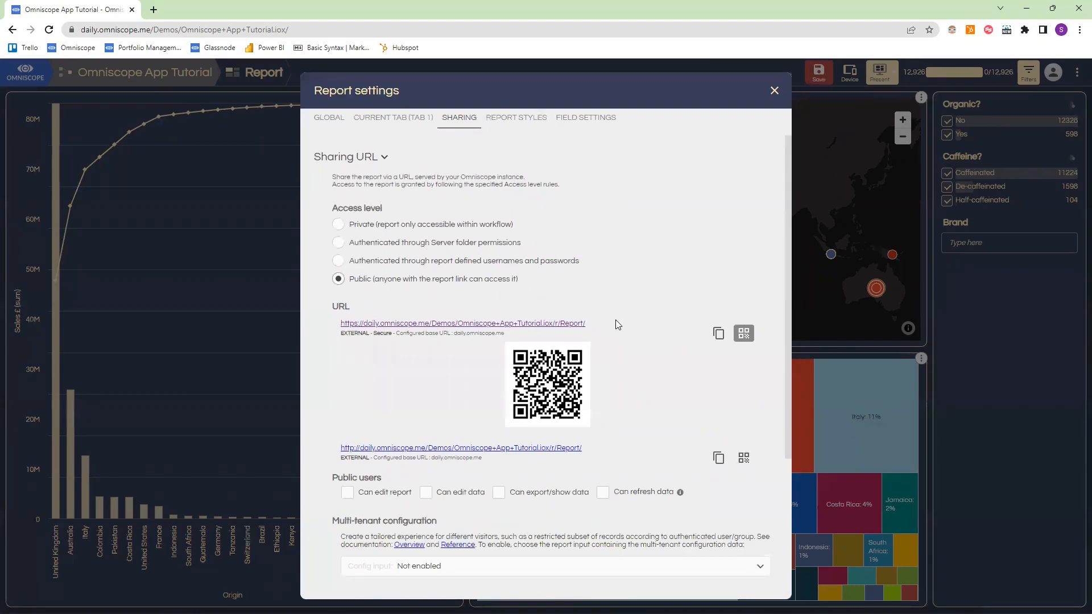
{"action": "left_click", "coordinate": [719, 334]}
{"action": "left_click", "coordinate": [154, 10]}
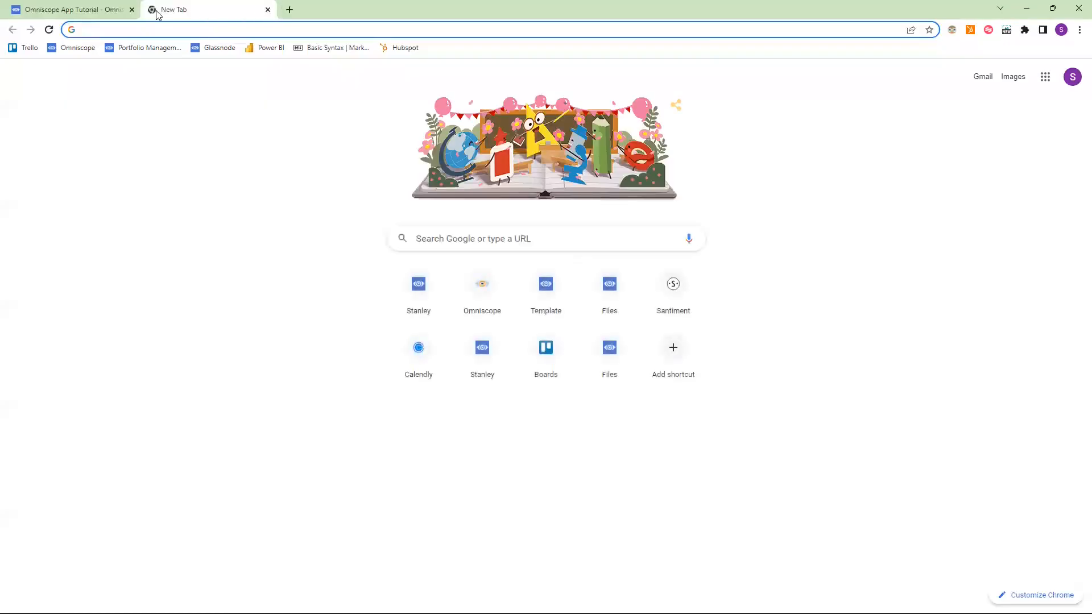
{"action": "key", "text": "ctrl+v"}
{"action": "key", "text": "Return"}
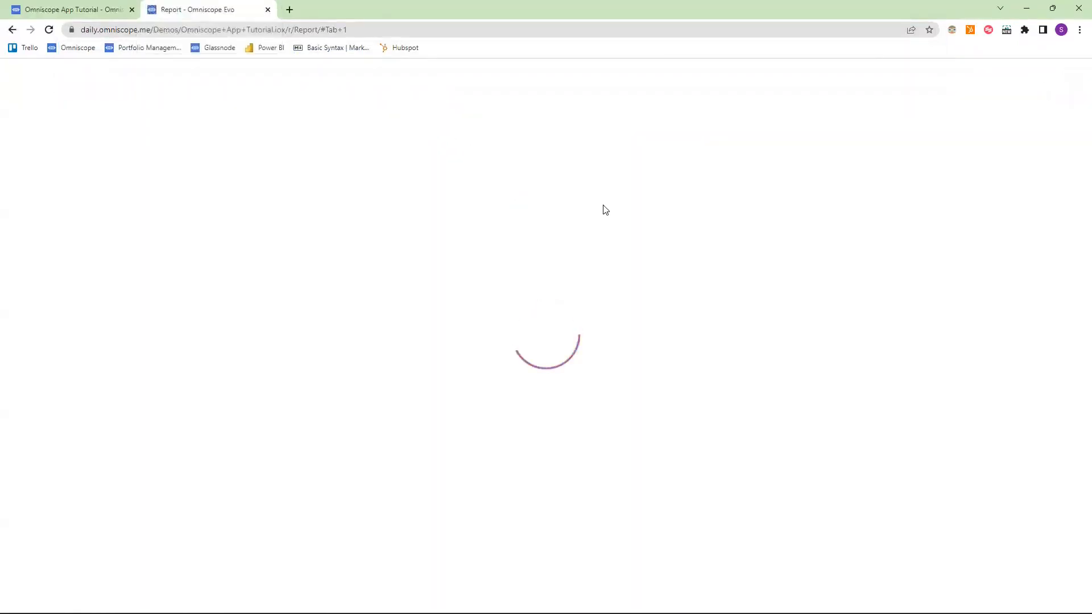